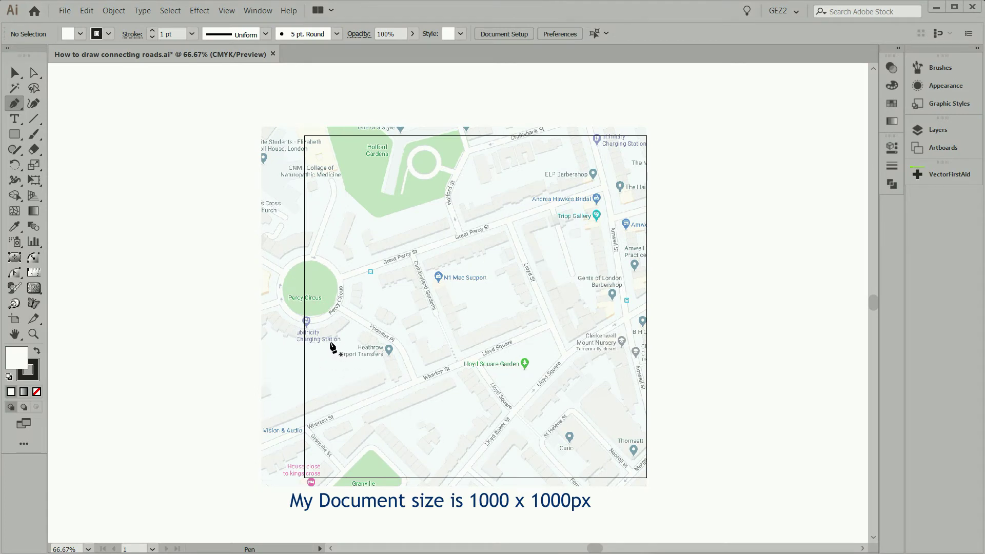
Step: Move the placed street map right and down so it covers the 1000 x 1000 px artboard
{"action": "key", "text": "v"}
{"action": "left_click_drag", "start_coordinate": [359, 245], "coordinate": [407, 259]}
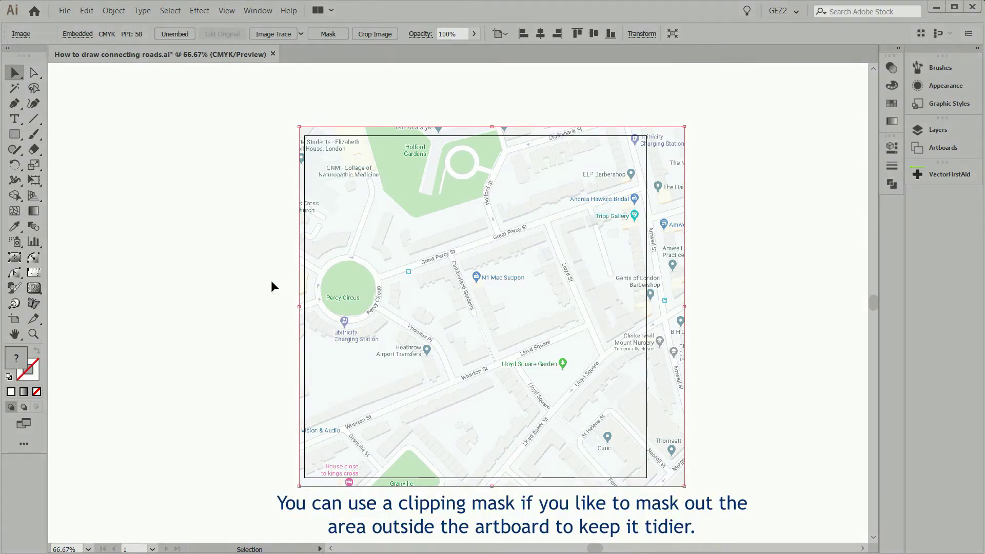
Step: Draw a 1000 x 1000 px square and centre it horizontally and vertically on the artboard
{"action": "left_click", "coordinate": [16, 135]}
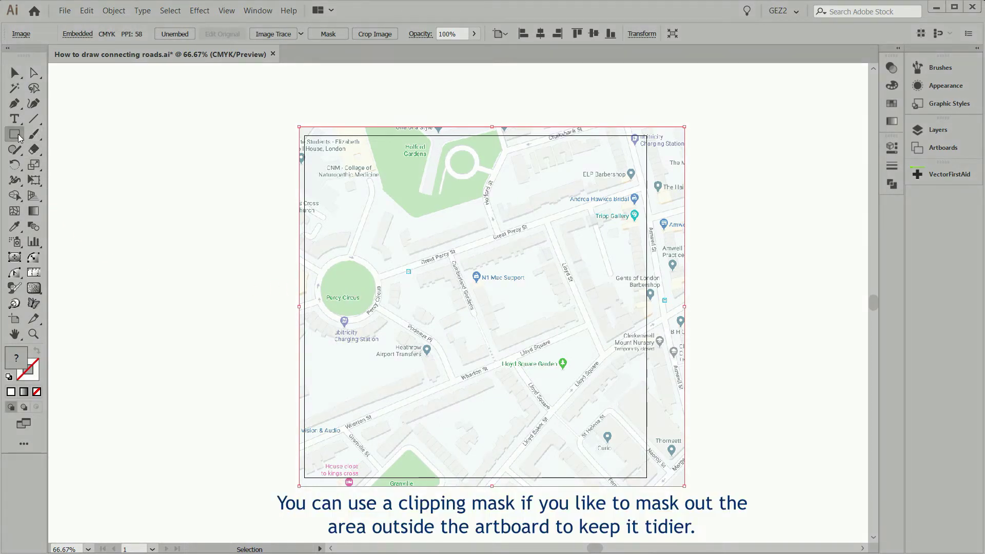
{"action": "left_click", "coordinate": [343, 246]}
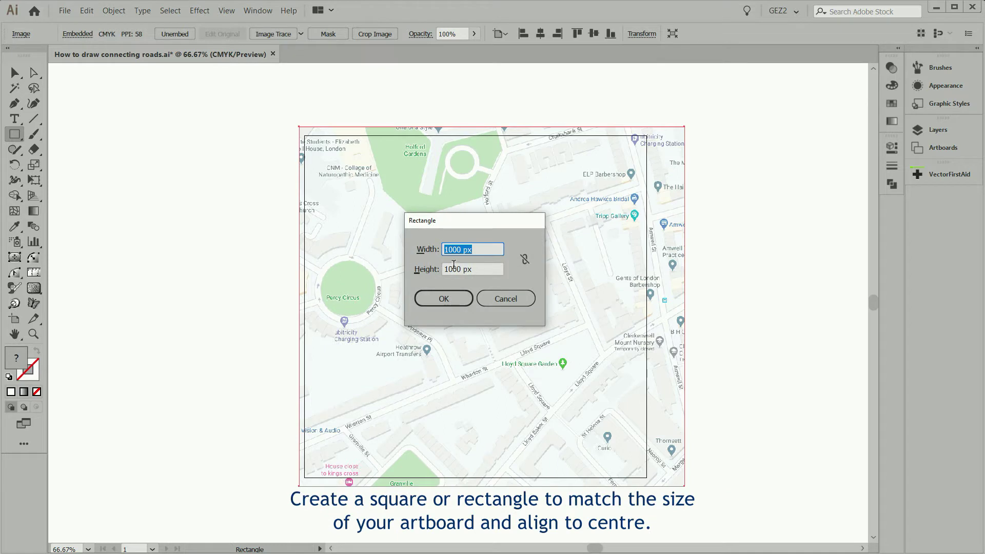
{"action": "left_click", "coordinate": [448, 298]}
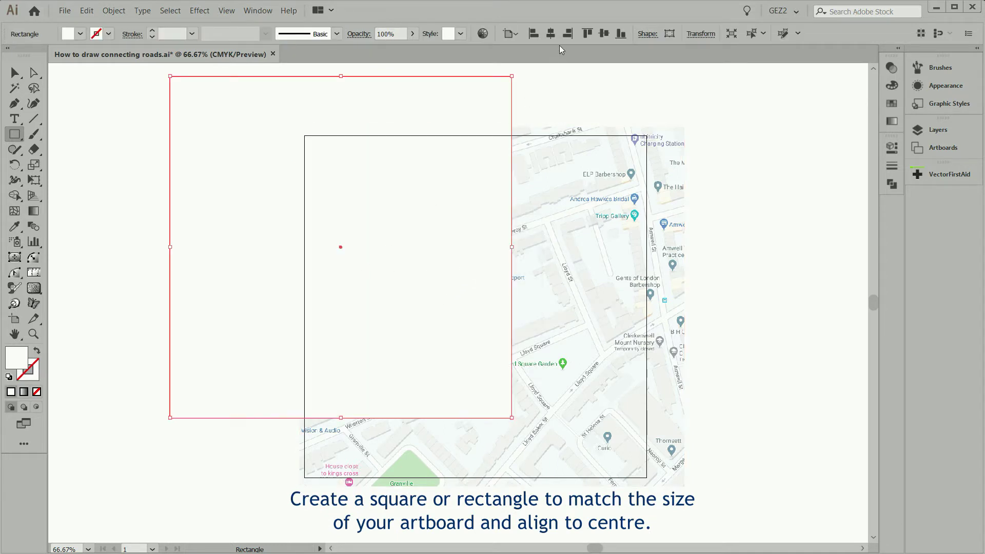
{"action": "left_click", "coordinate": [550, 33]}
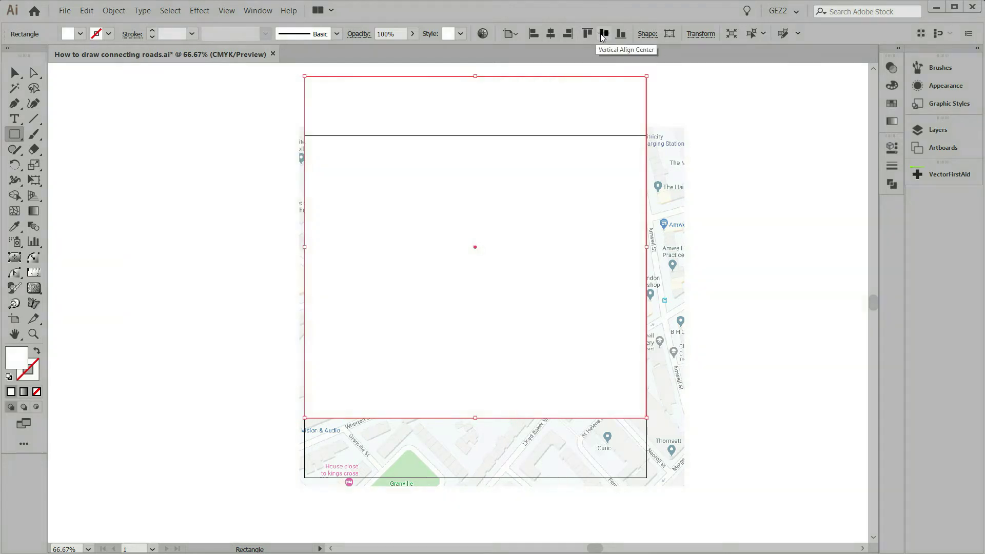
{"action": "left_click", "coordinate": [604, 33]}
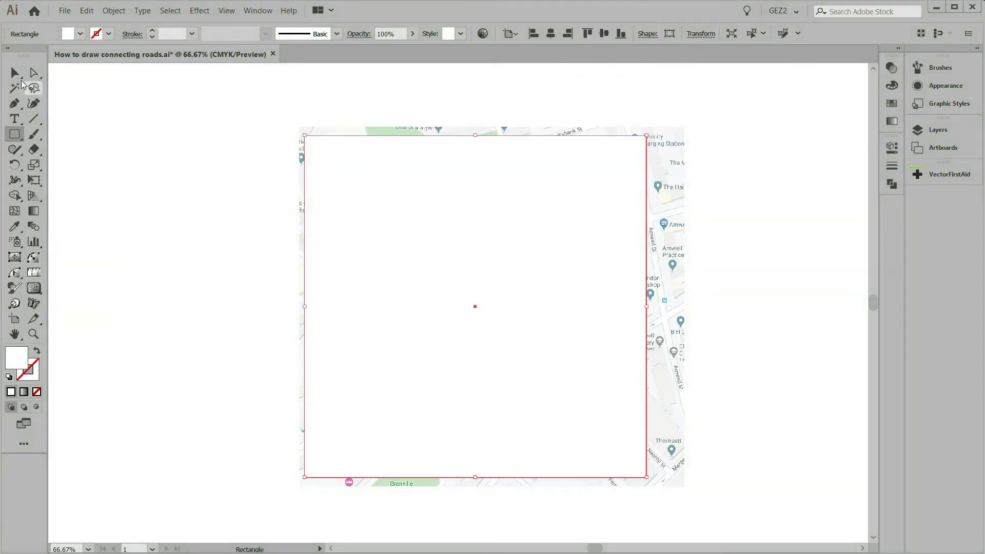
Step: Select the map and square together and make them a clipping mask
{"action": "left_click", "coordinate": [14, 73]}
{"action": "left_click_drag", "start_coordinate": [237, 118], "coordinate": [373, 180]}
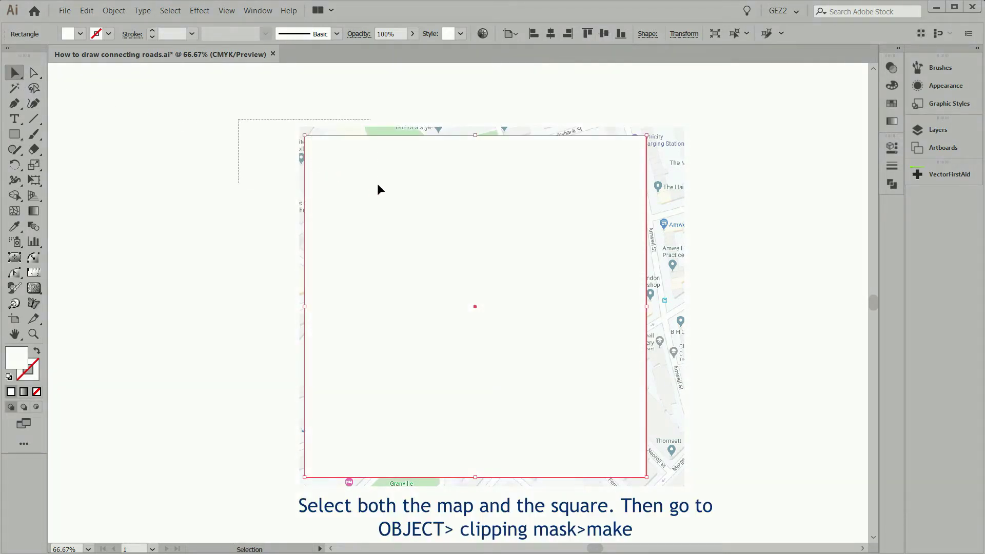
{"action": "left_click", "coordinate": [113, 11]}
{"action": "mouse_move", "coordinate": [135, 396]}
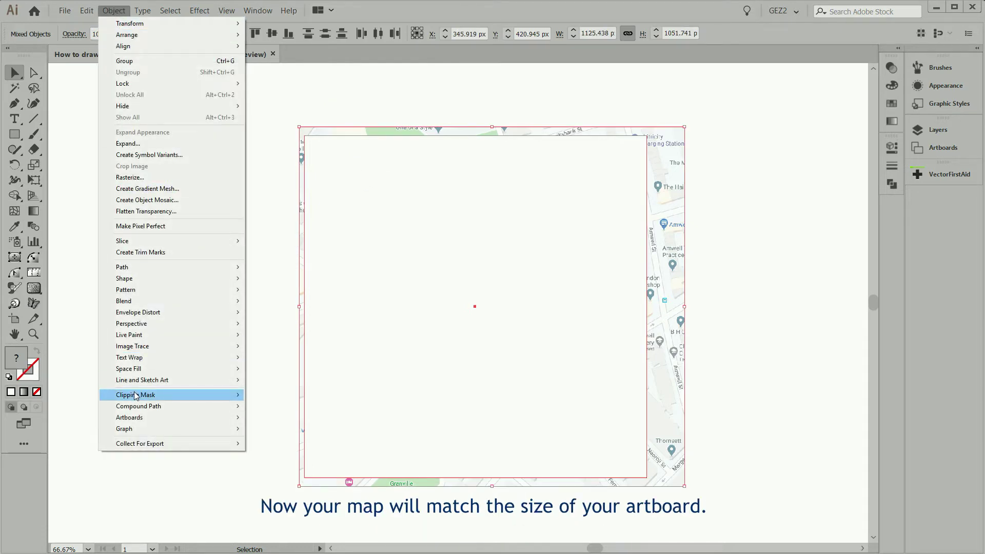
{"action": "left_click", "coordinate": [286, 399]}
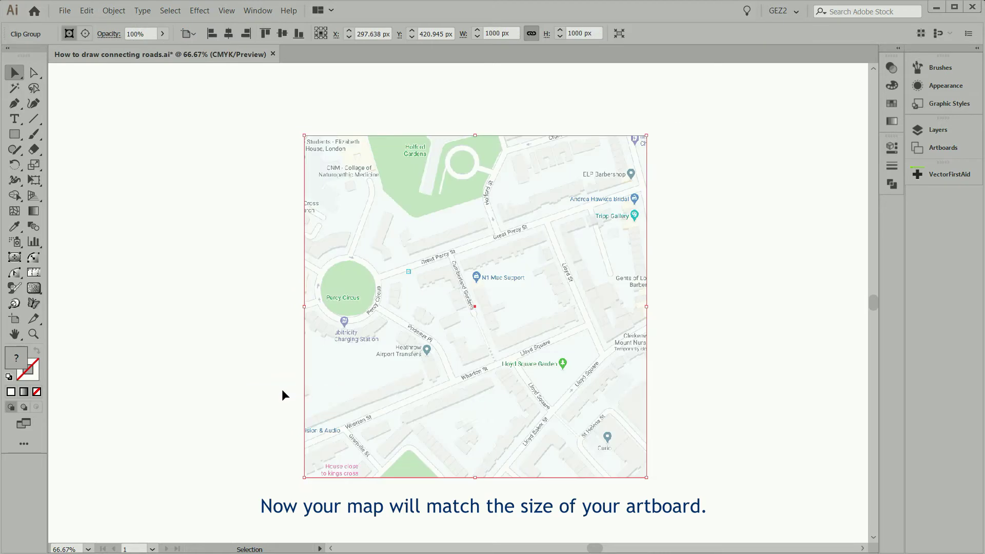
Step: Make Layer 1 a dimmed Template layer and add a new Layer 2 above it
{"action": "left_click", "coordinate": [920, 131]}
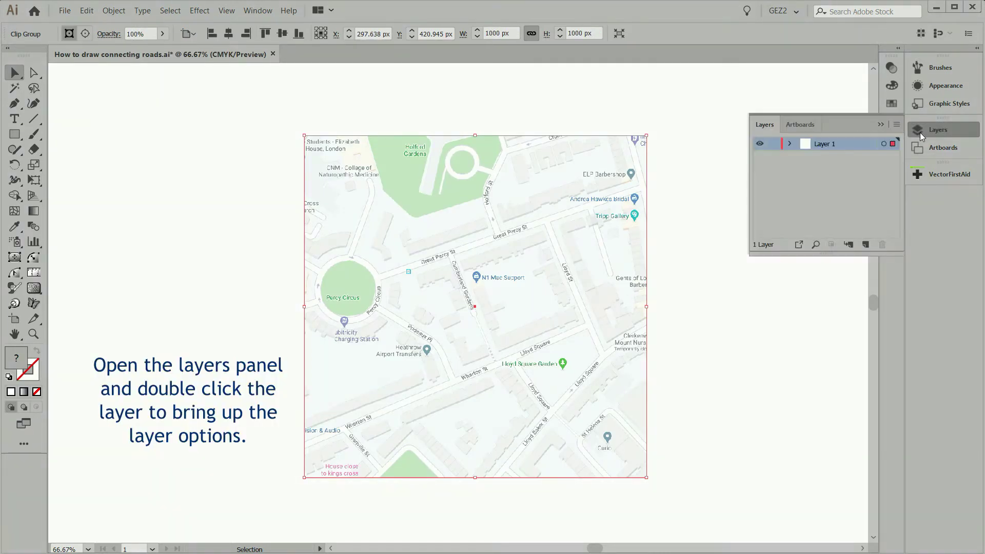
{"action": "double_click", "coordinate": [849, 144]}
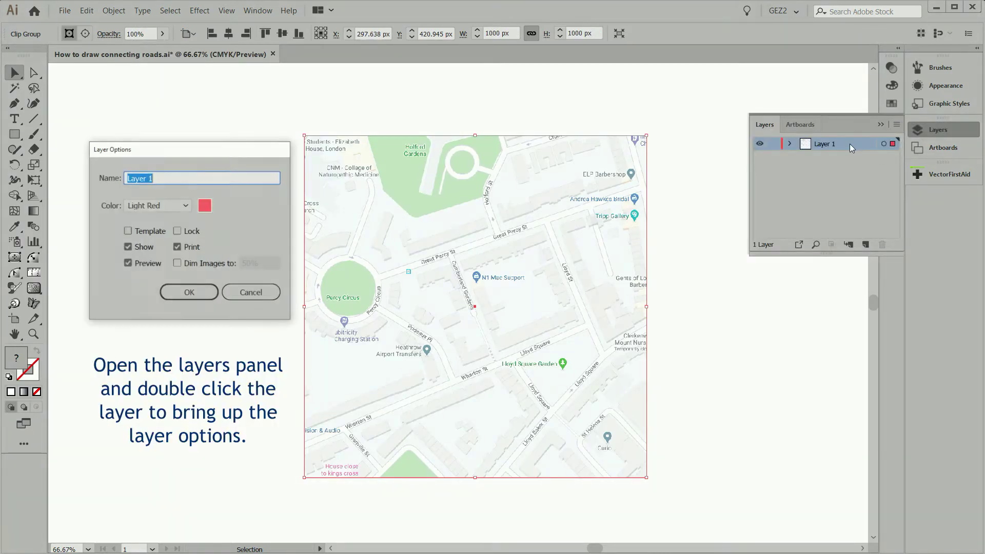
{"action": "left_click", "coordinate": [129, 231]}
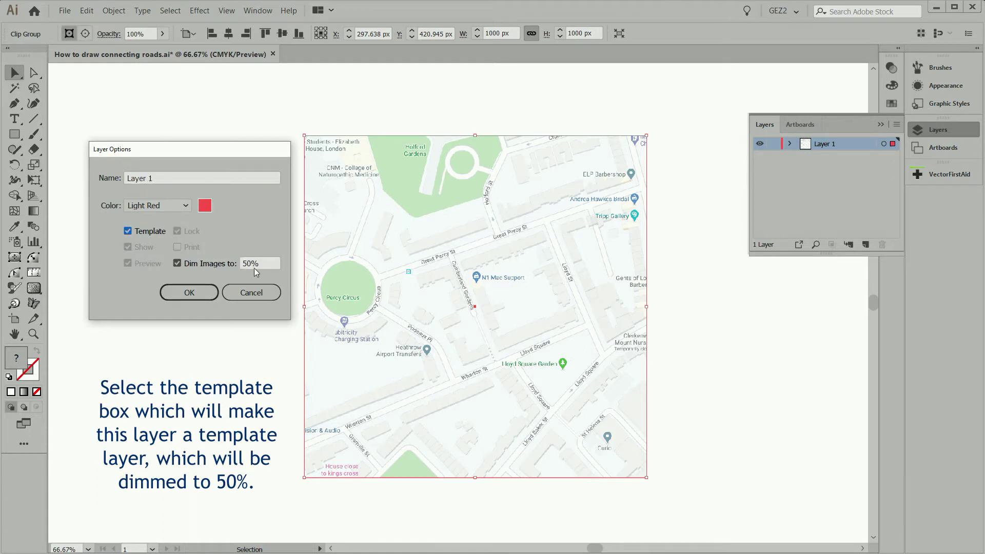
{"action": "left_click", "coordinate": [201, 293]}
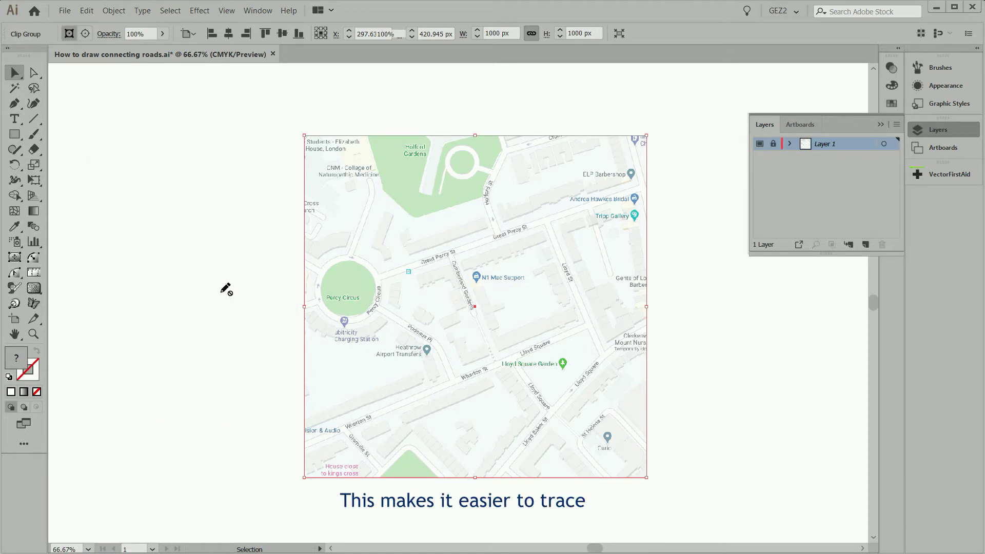
{"action": "left_click", "coordinate": [866, 245]}
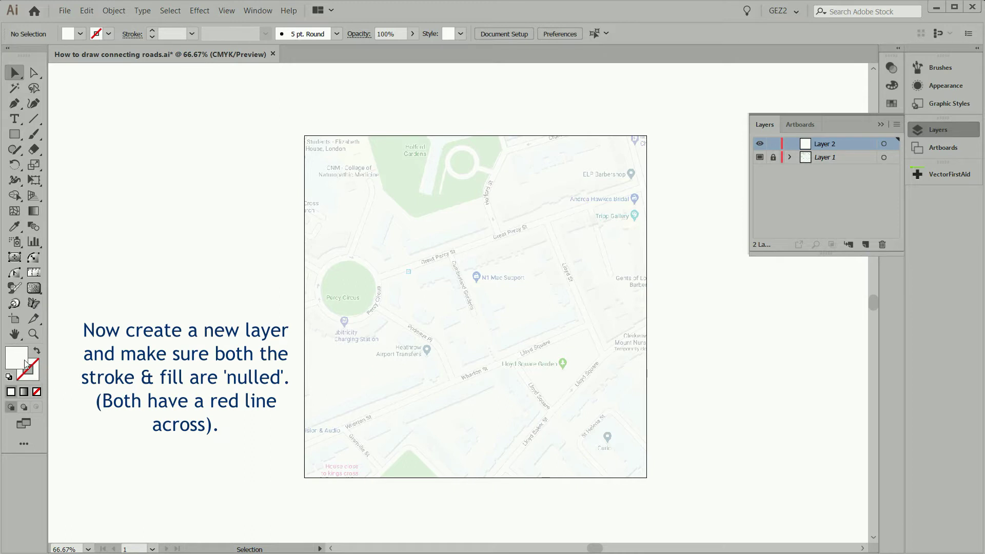
Step: With fill set to None, Pen-draw a two-point line along Wharton St toward Lloyd Square
{"action": "left_click", "coordinate": [37, 392]}
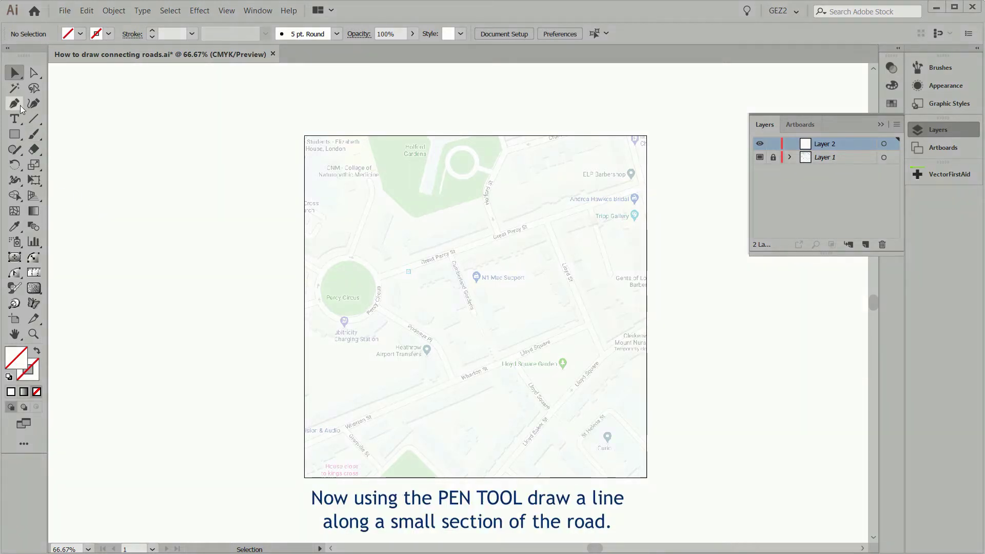
{"action": "key", "text": "p"}
{"action": "left_click_drag", "start_coordinate": [428, 319], "coordinate": [588, 389]}
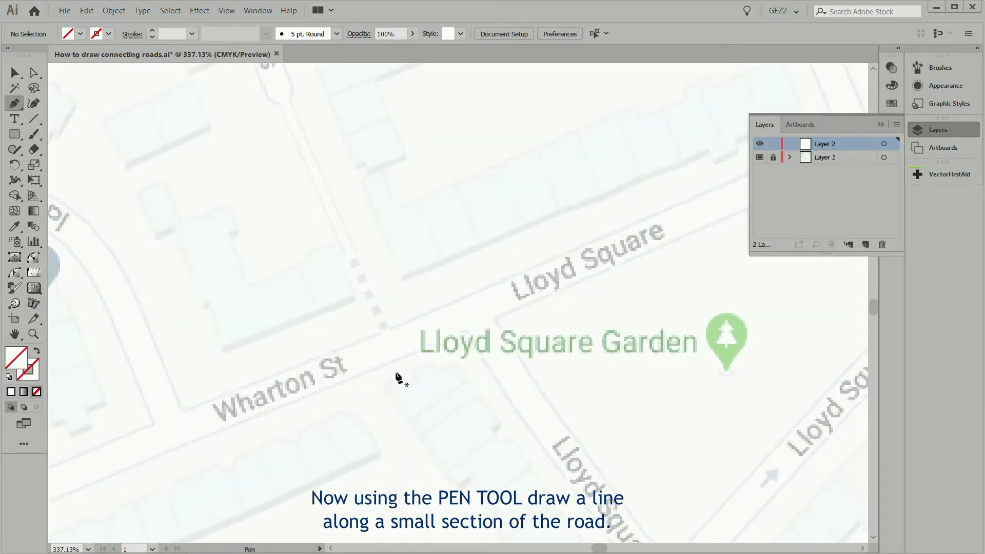
{"action": "left_click", "coordinate": [364, 356]}
{"action": "left_click", "coordinate": [571, 268]}
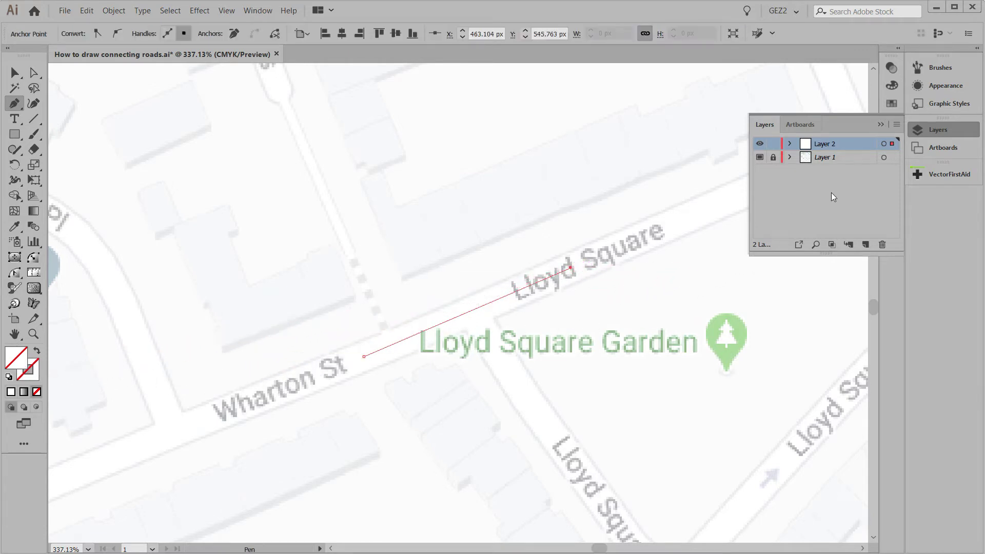
Step: Give the Wharton St path a black 17 pt stroke and begin duplicating that stroke
{"action": "left_click", "coordinate": [939, 88]}
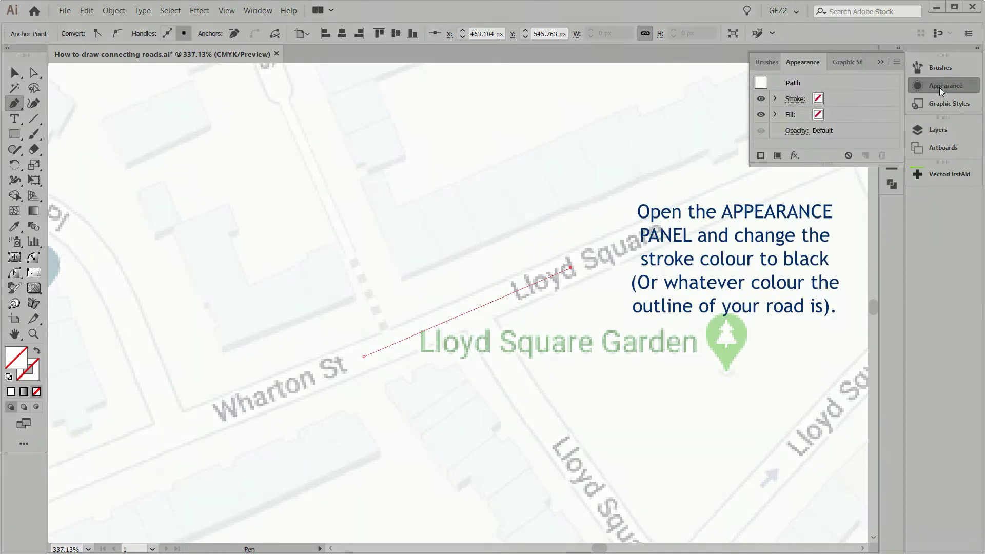
{"action": "left_click", "coordinate": [845, 99]}
{"action": "left_click", "coordinate": [827, 100]}
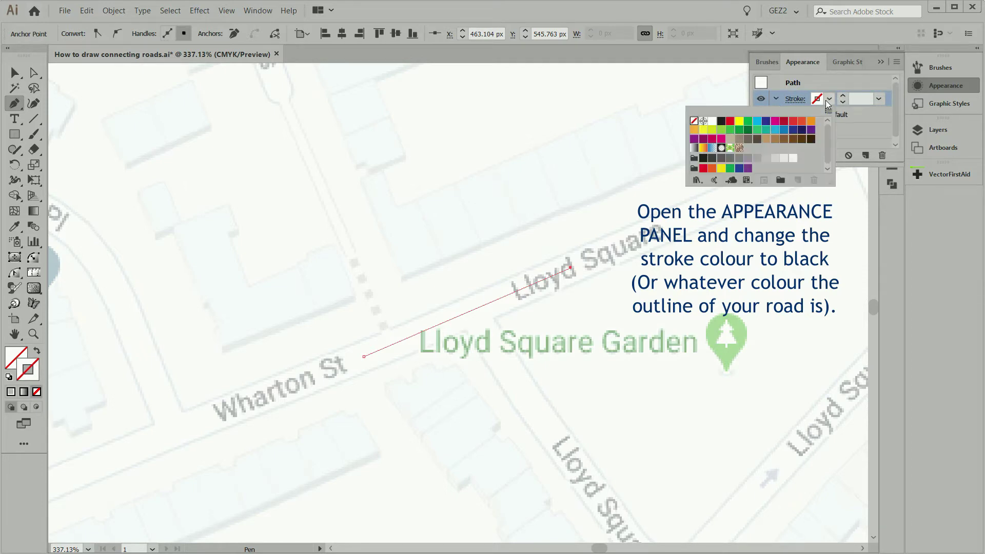
{"action": "left_click", "coordinate": [722, 122]}
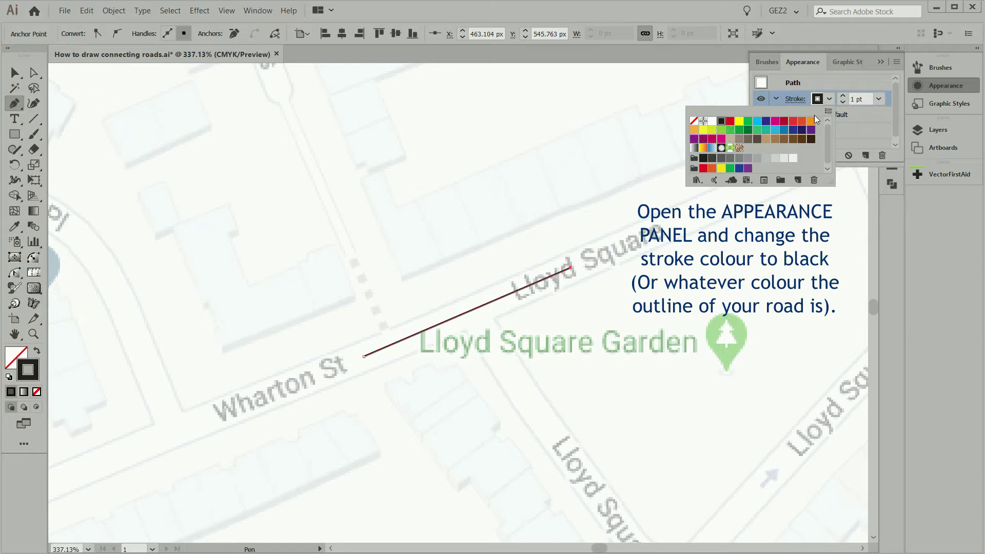
{"action": "left_click", "coordinate": [844, 97]}
{"action": "left_click", "coordinate": [844, 96]}
{"action": "left_click", "coordinate": [844, 96]}
{"action": "left_click", "coordinate": [844, 96]}
{"action": "left_click", "coordinate": [844, 96]}
{"action": "left_click", "coordinate": [843, 97]}
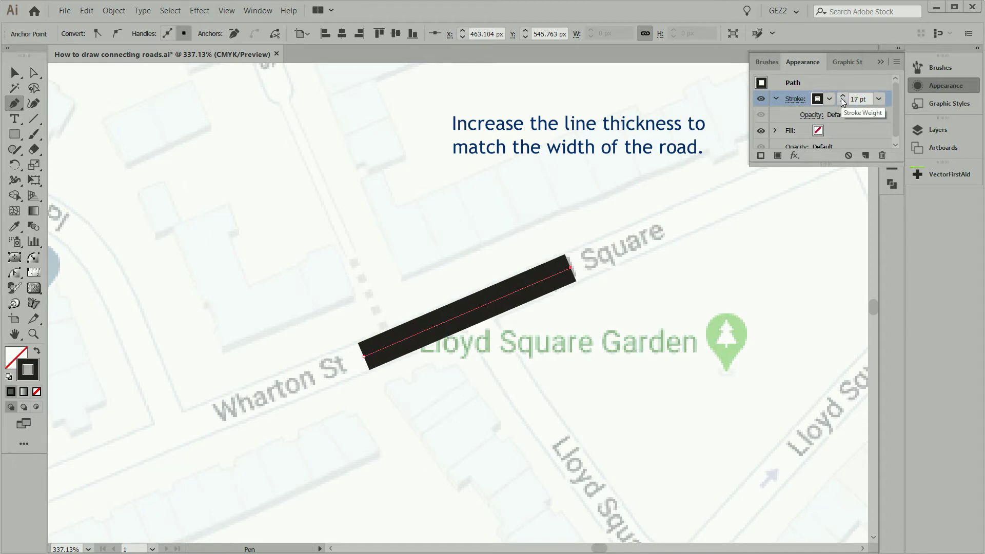
{"action": "left_click", "coordinate": [883, 113]}
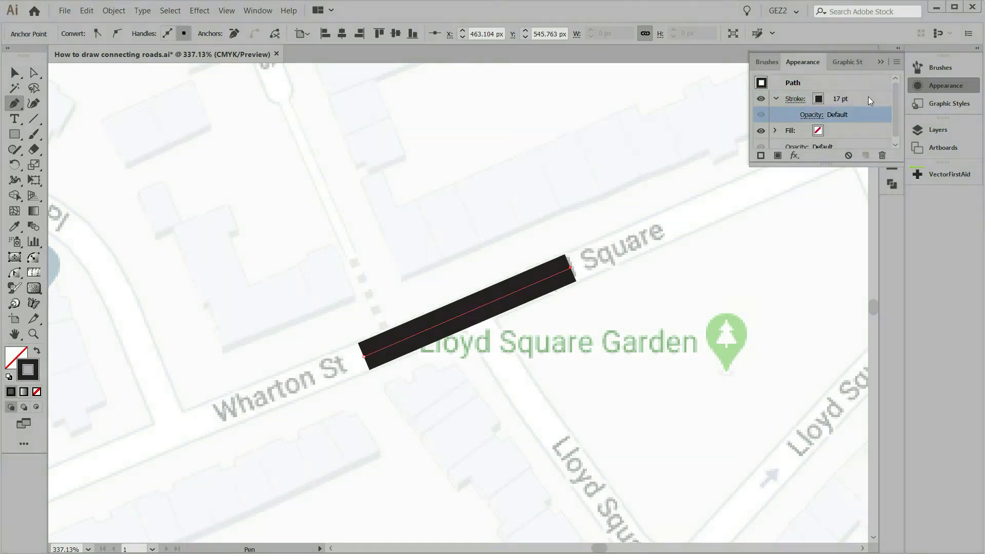
{"action": "left_click_drag", "start_coordinate": [871, 99], "coordinate": [867, 153]}
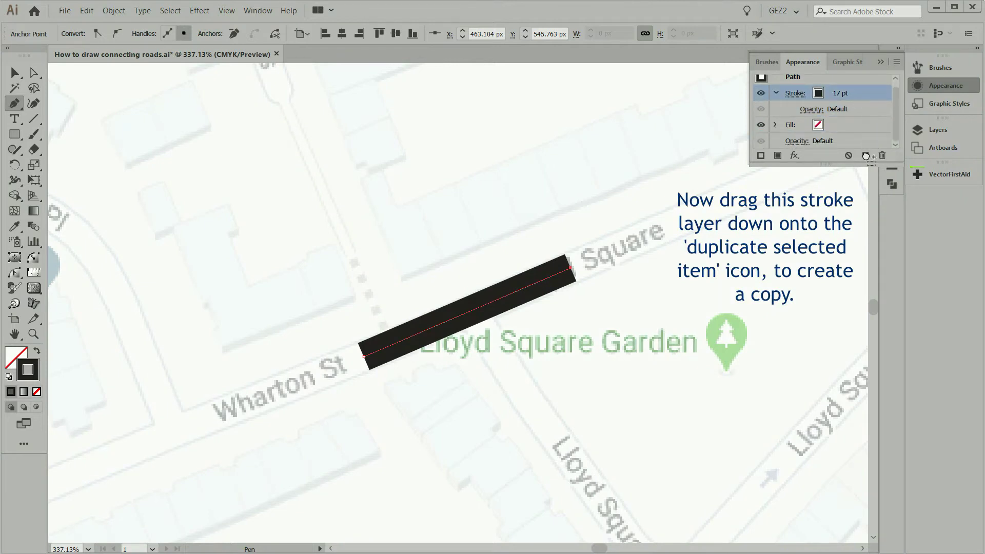
Step: Add a duplicate stroke on top, make it white at 14 pt, then deselect the road
{"action": "left_click_drag", "start_coordinate": [867, 156], "coordinate": [867, 154]}
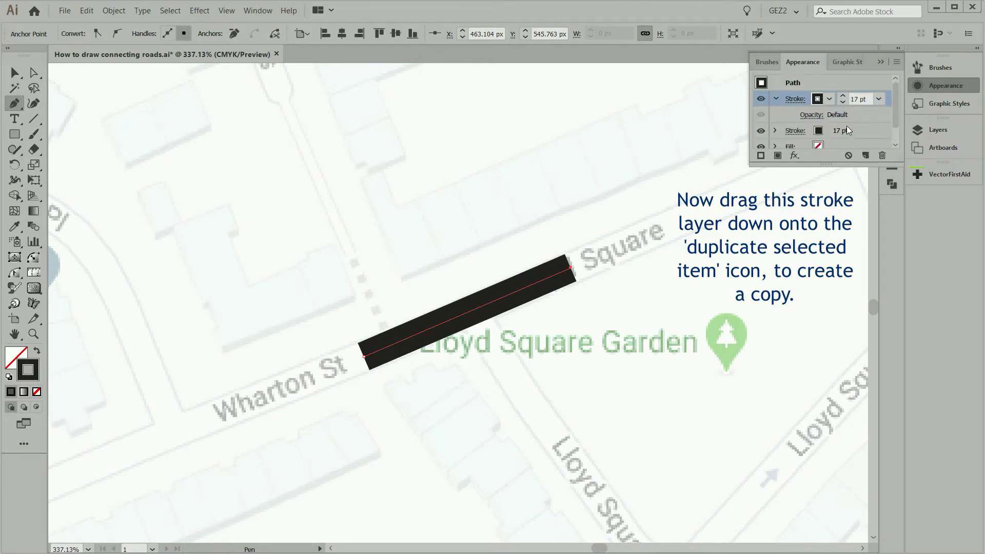
{"action": "left_click", "coordinate": [821, 98]}
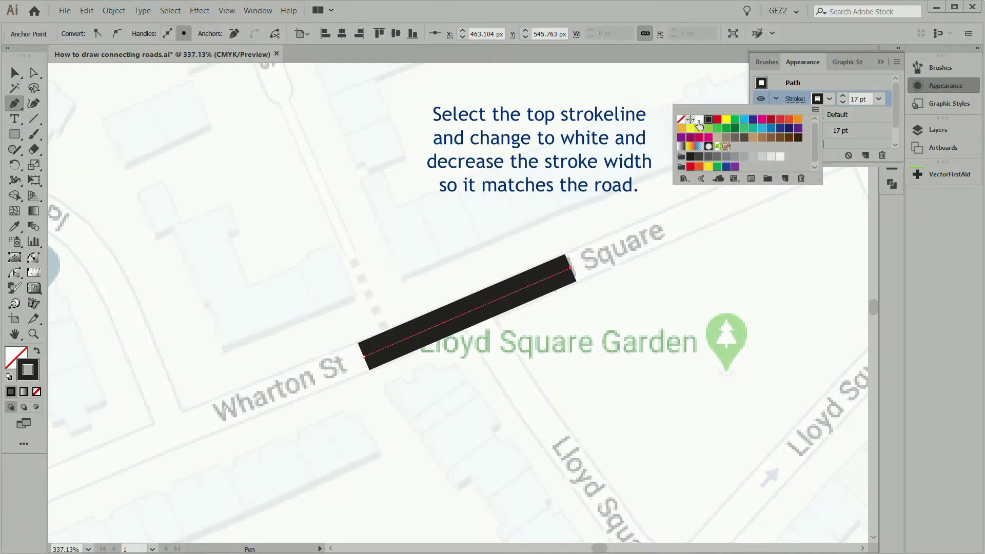
{"action": "left_click", "coordinate": [699, 120]}
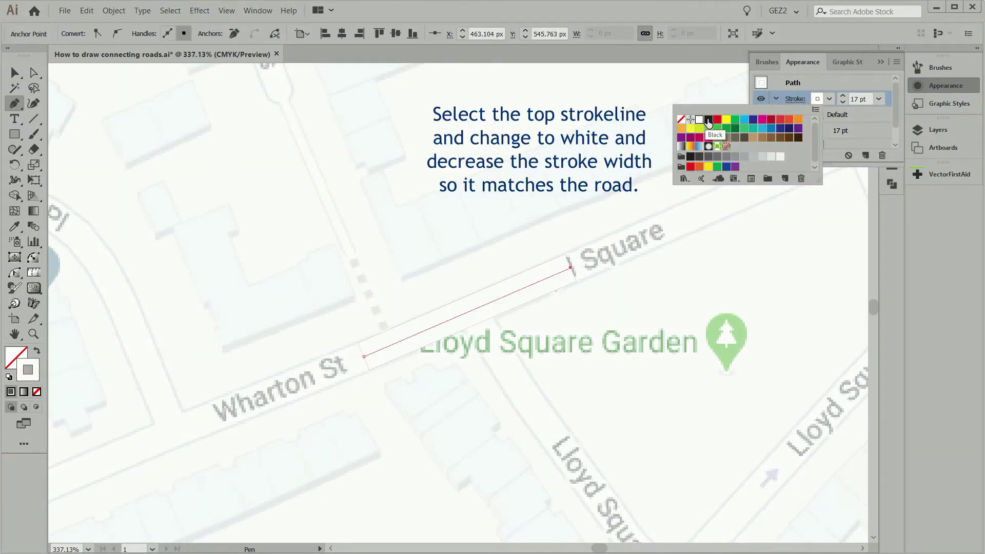
{"action": "left_click", "coordinate": [843, 100]}
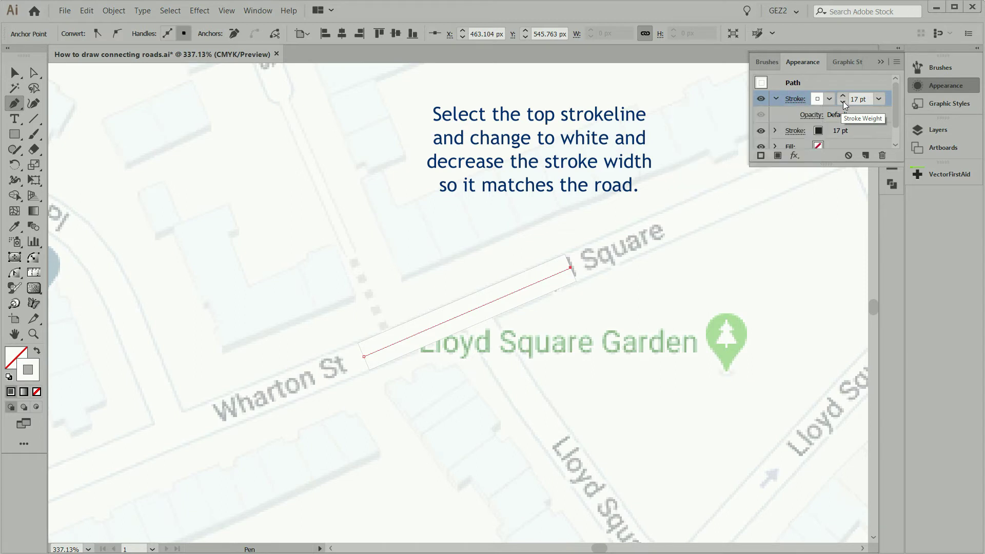
{"action": "left_click", "coordinate": [843, 101]}
{"action": "left_click", "coordinate": [842, 100]}
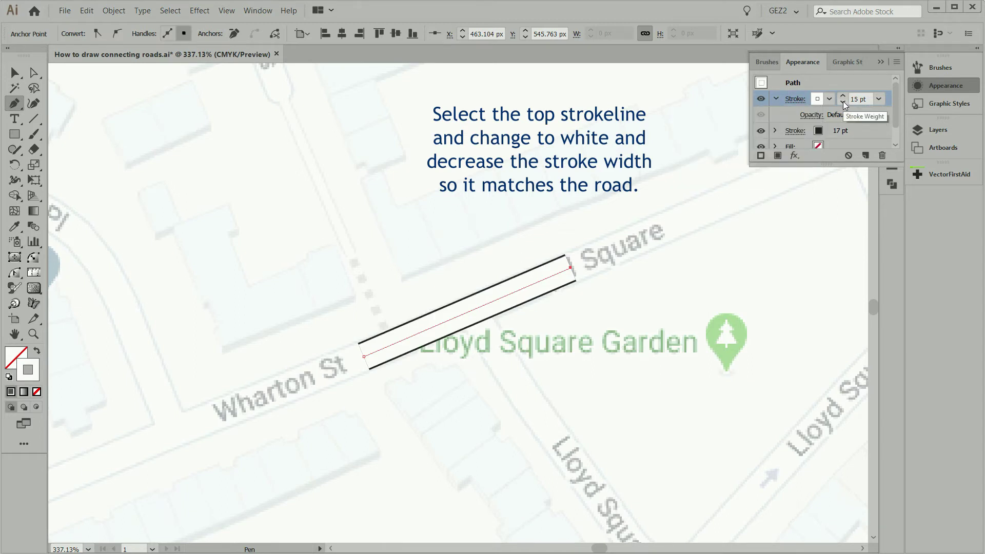
{"action": "left_click", "coordinate": [843, 102]}
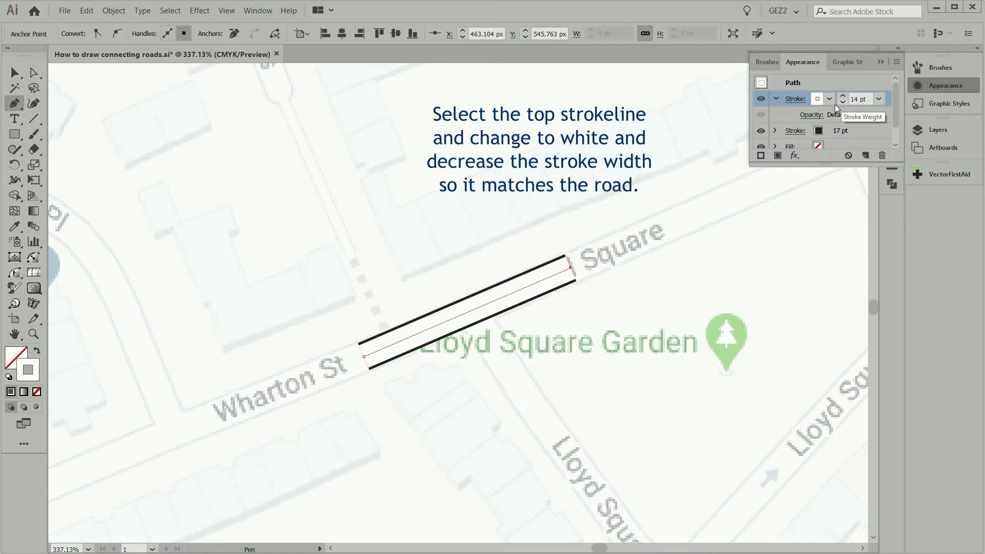
{"action": "left_click", "coordinate": [649, 222], "text": "ctrl"}
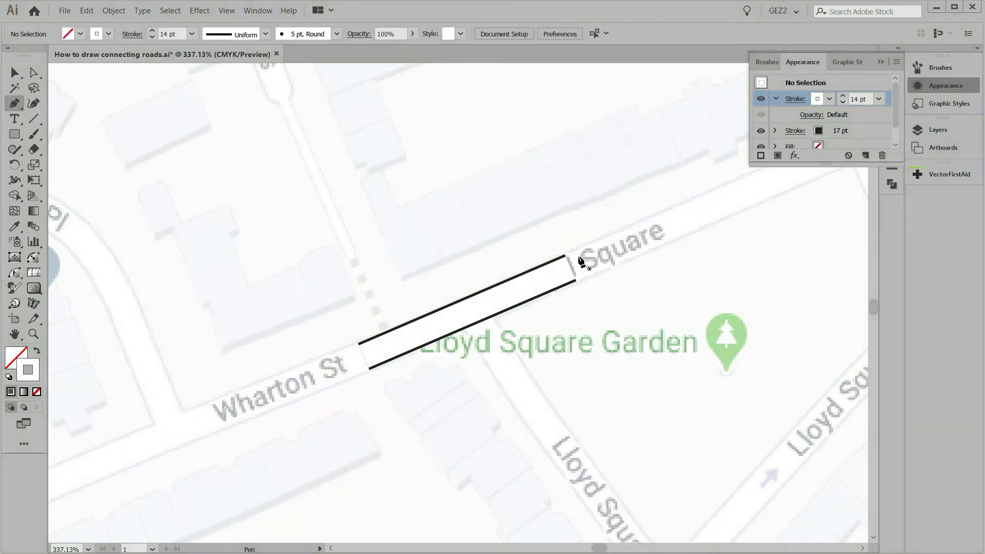
{"action": "key", "text": "v"}
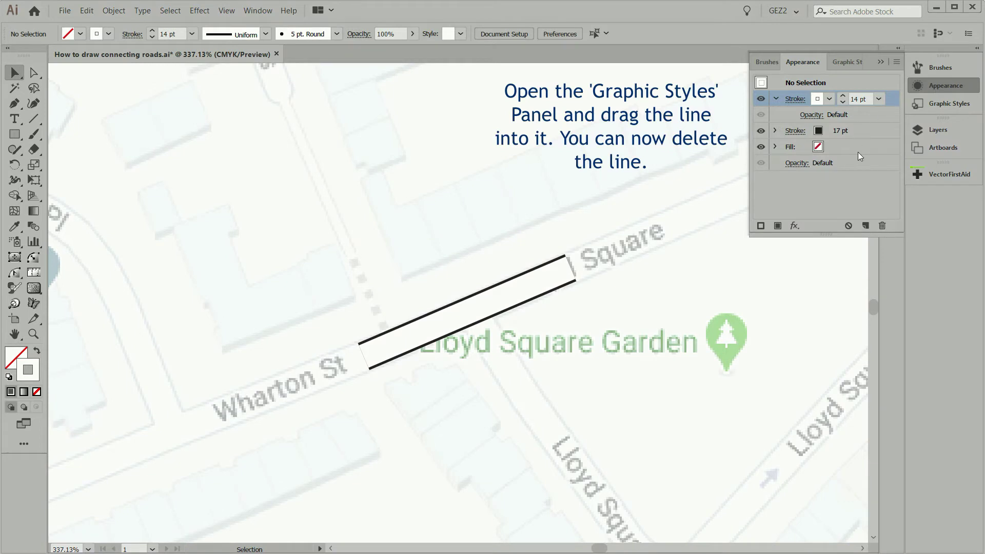
Step: Save the double-line road look as a new style in the Graphic Styles panel
{"action": "left_click", "coordinate": [937, 104]}
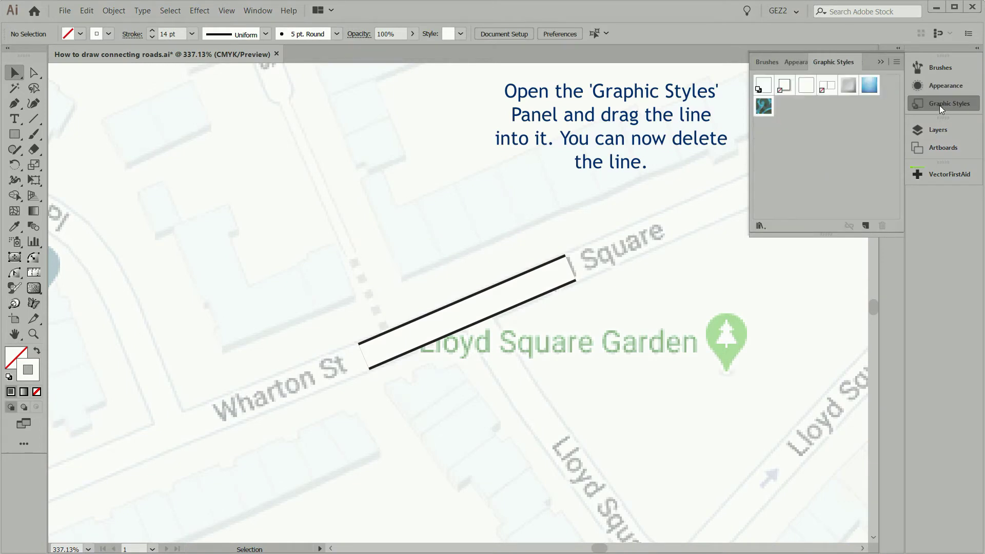
{"action": "left_click", "coordinate": [228, 11]}
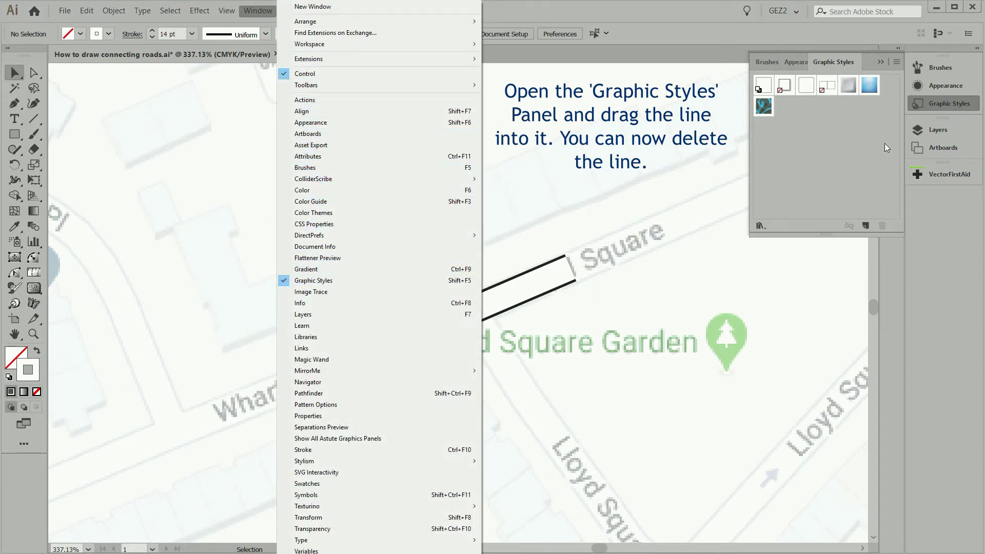
{"action": "left_click", "coordinate": [937, 103]}
{"action": "left_click", "coordinate": [935, 104]}
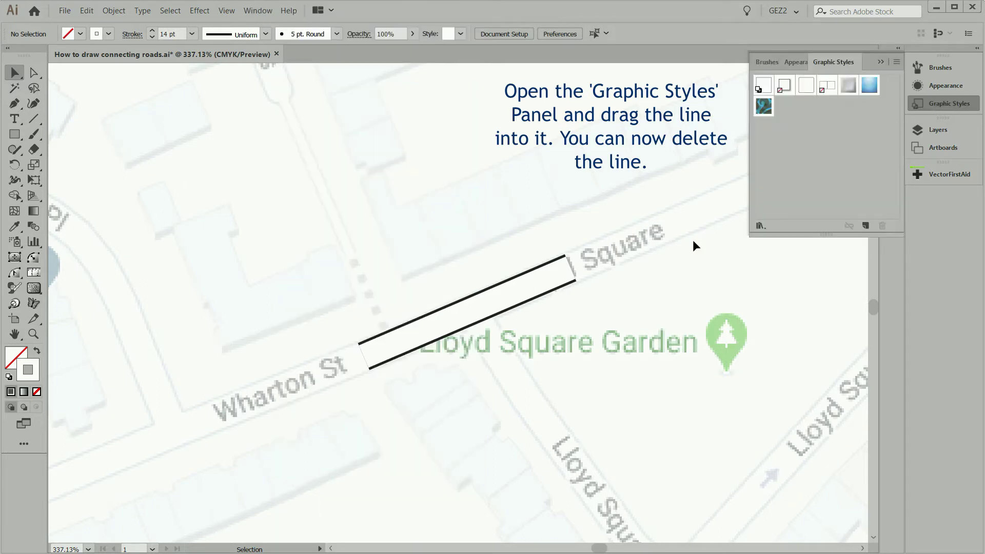
{"action": "left_click_drag", "start_coordinate": [527, 293], "coordinate": [795, 114]}
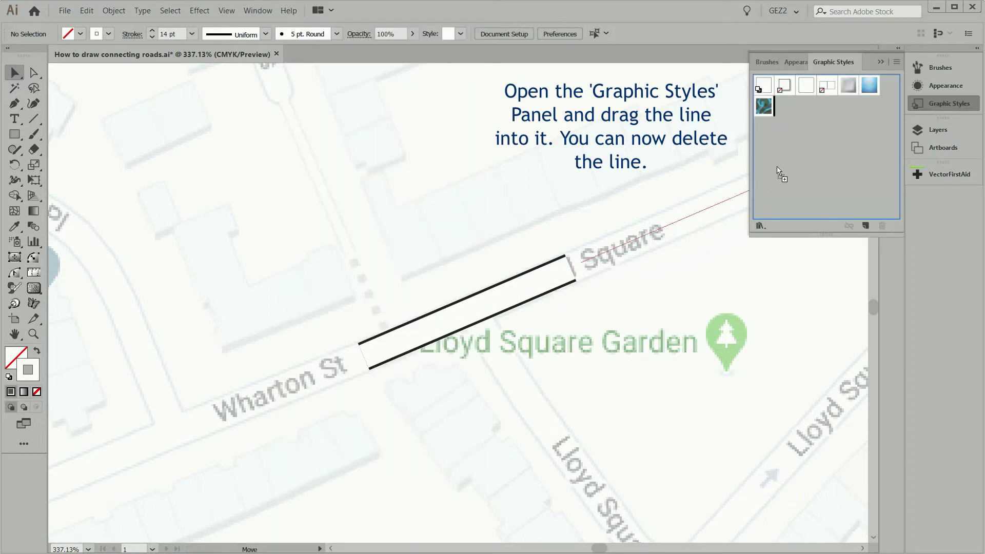
{"action": "left_click_drag", "start_coordinate": [793, 109], "coordinate": [791, 118]}
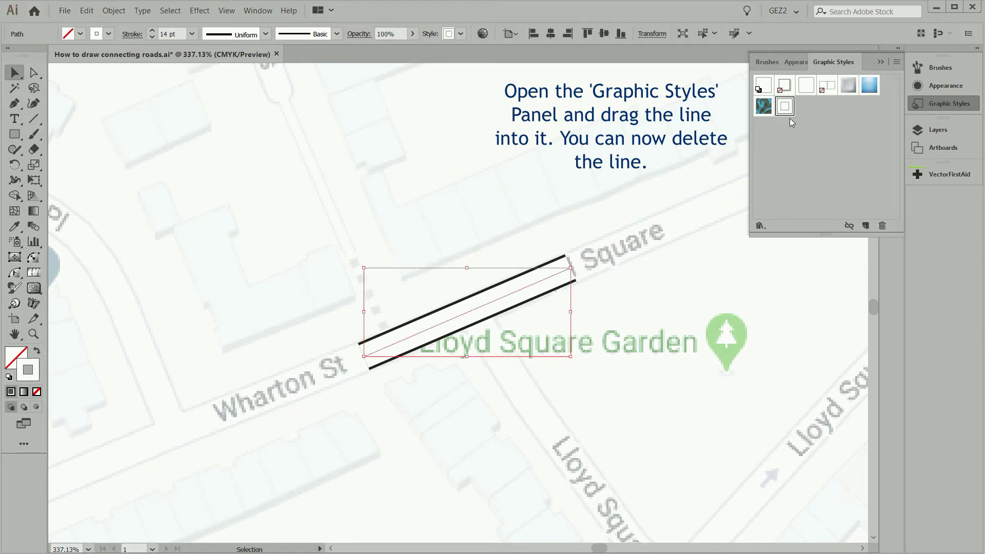
Step: Delete the sample road line and set the stroke to None
{"action": "left_click", "coordinate": [560, 212]}
{"action": "left_click_drag", "start_coordinate": [595, 348], "coordinate": [426, 250]}
{"action": "key", "text": "Delete"}
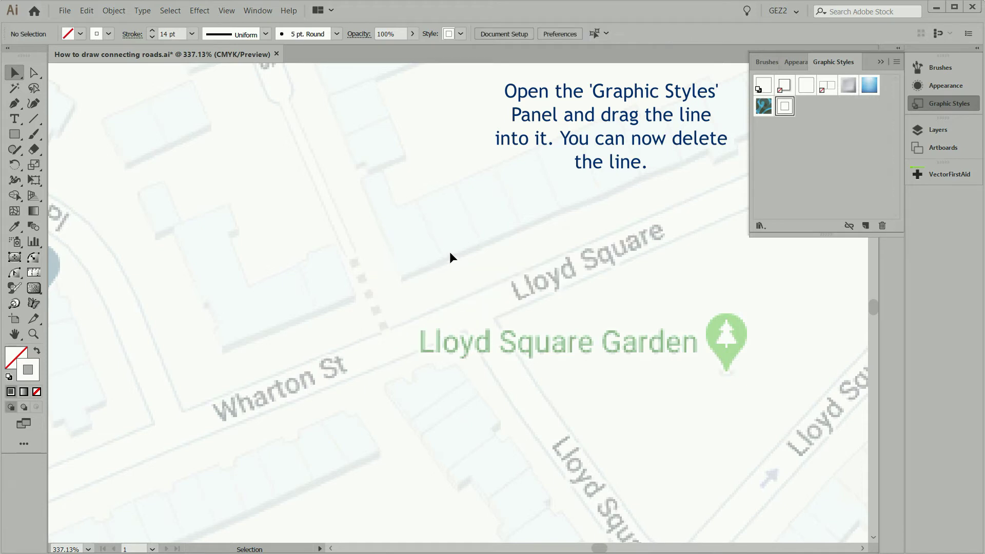
{"action": "left_click", "coordinate": [37, 392]}
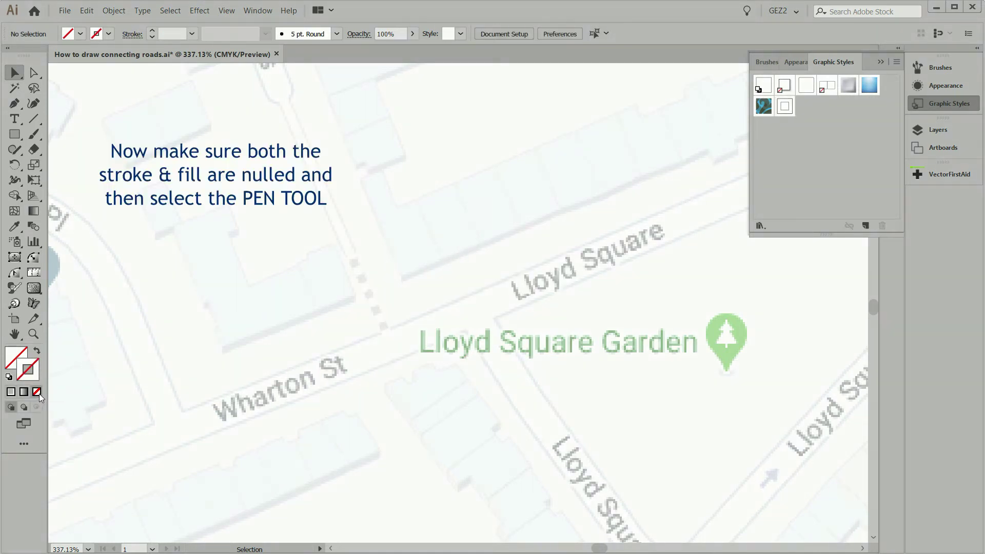
Step: Pen-draw a new unstyled path along Wharton St toward Lloyd Square
{"action": "left_click", "coordinate": [15, 104]}
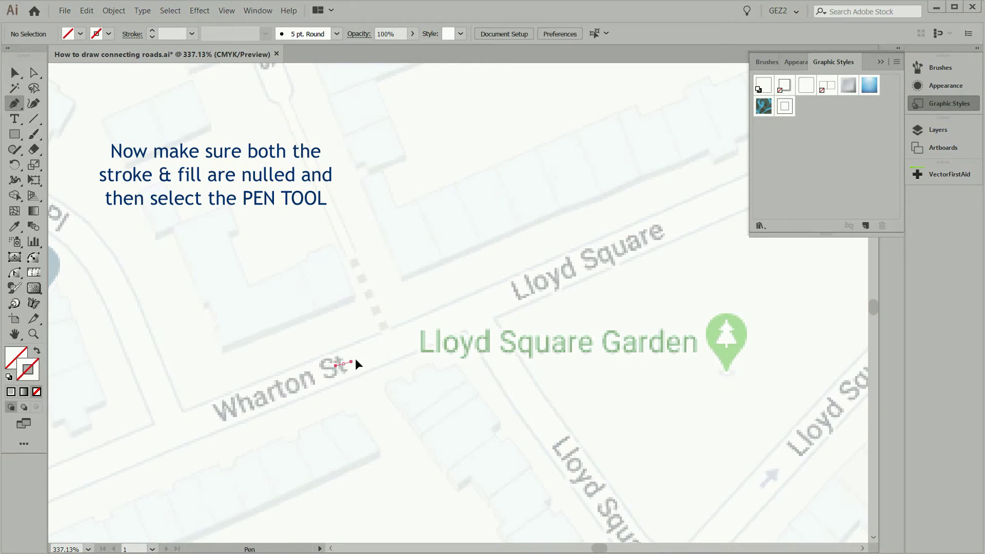
{"action": "left_click_drag", "start_coordinate": [356, 360], "coordinate": [371, 355]}
{"action": "left_click_drag", "start_coordinate": [546, 280], "coordinate": [581, 260]}
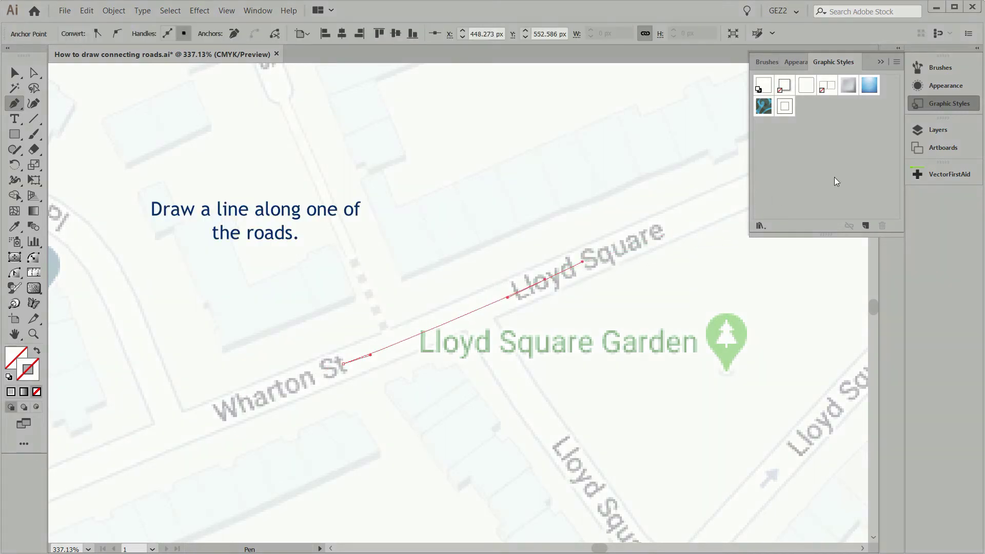
Step: Target Layer 2 and apply the saved road graphic style, then deselect
{"action": "left_click", "coordinate": [937, 130]}
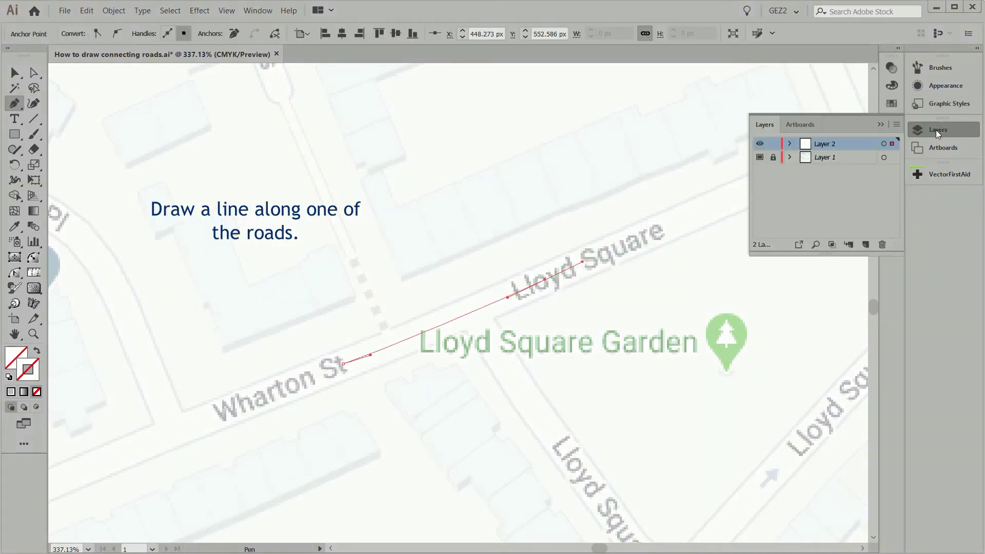
{"action": "left_click", "coordinate": [885, 144]}
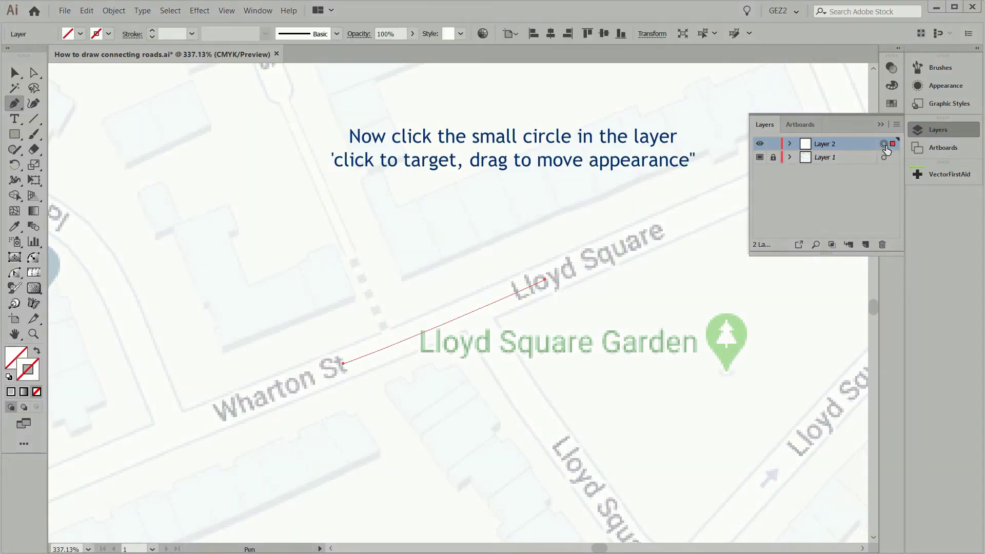
{"action": "left_click", "coordinate": [942, 105]}
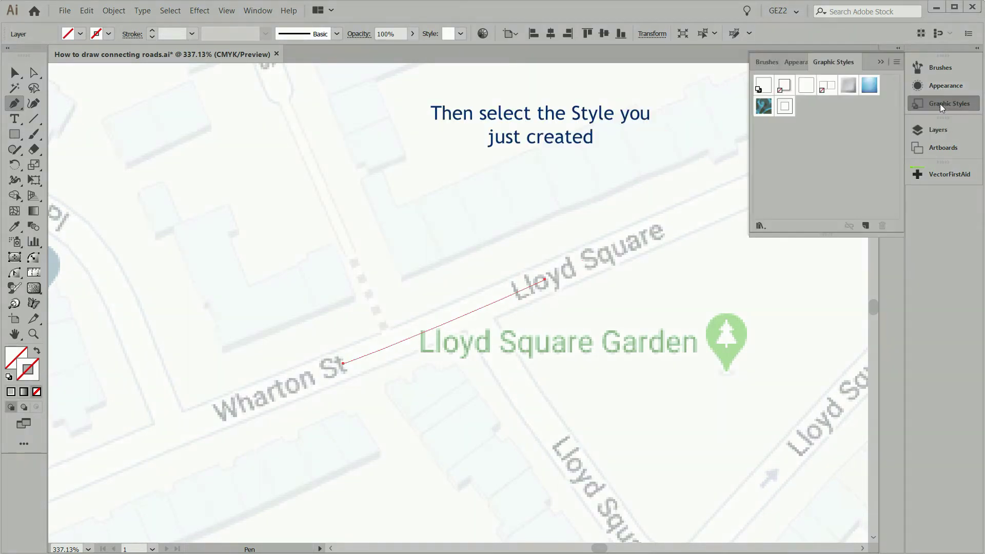
{"action": "left_click", "coordinate": [785, 109]}
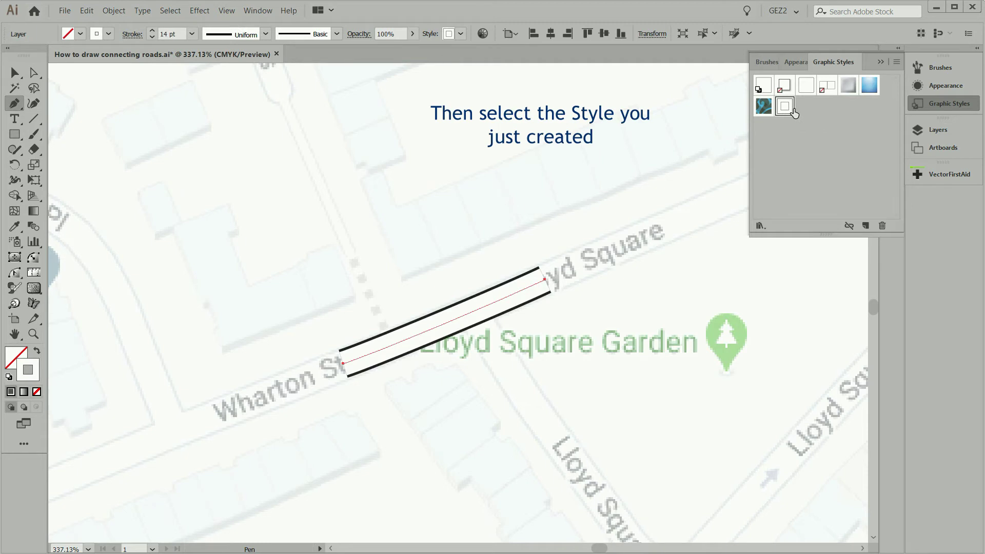
{"action": "key", "text": "ctrl+shift+a"}
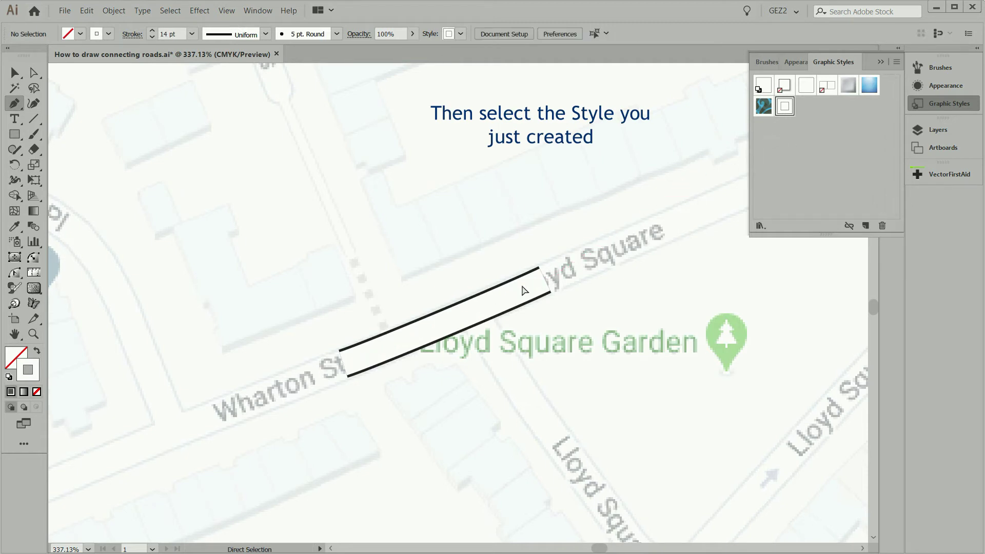
Step: Zoom out to 200% and draw a second road down Lloyd Square toward Lloyd Baker St
{"action": "key", "text": "ctrl+minus"}
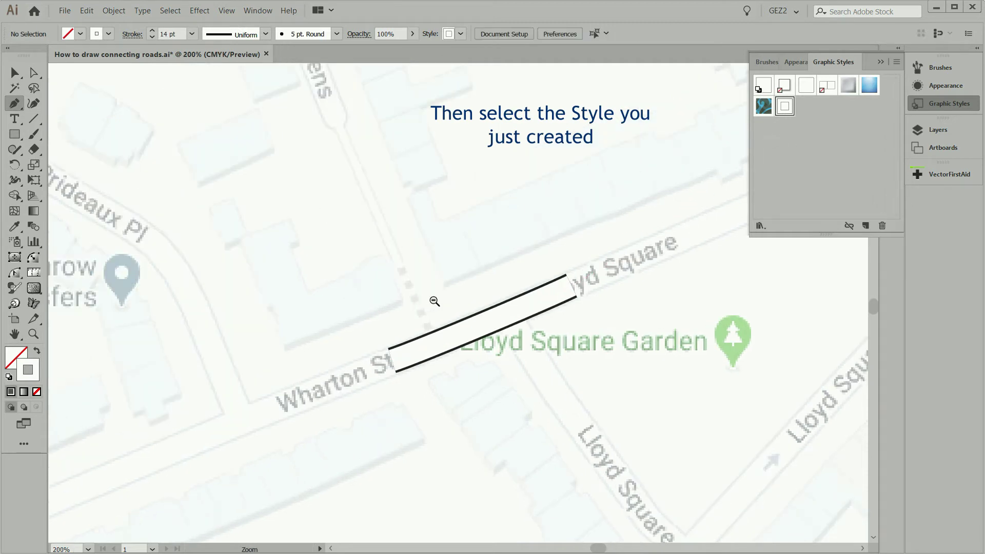
{"action": "key", "text": "ctrl+minus"}
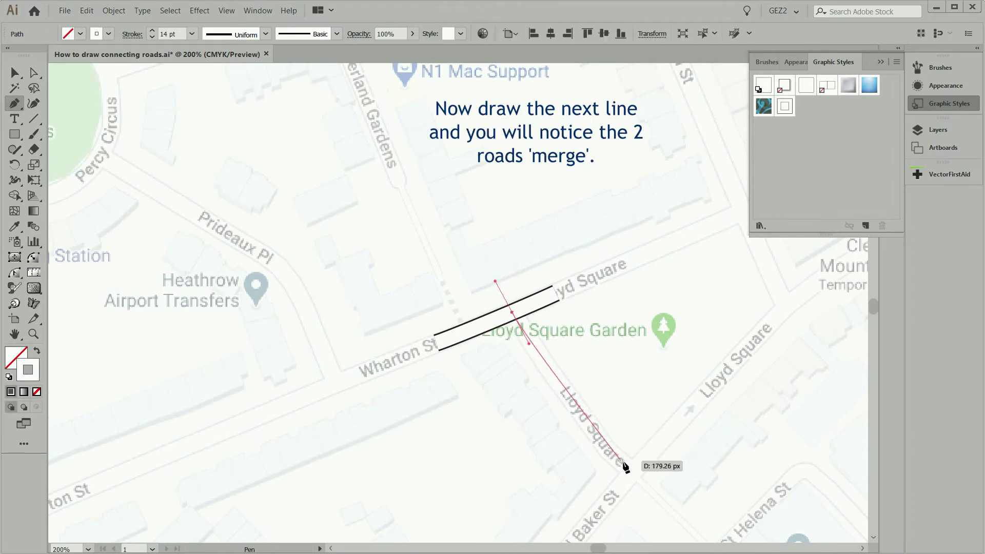
{"action": "left_click_drag", "start_coordinate": [630, 466], "coordinate": [658, 479]}
{"action": "left_click", "coordinate": [654, 481], "text": "ctrl"}
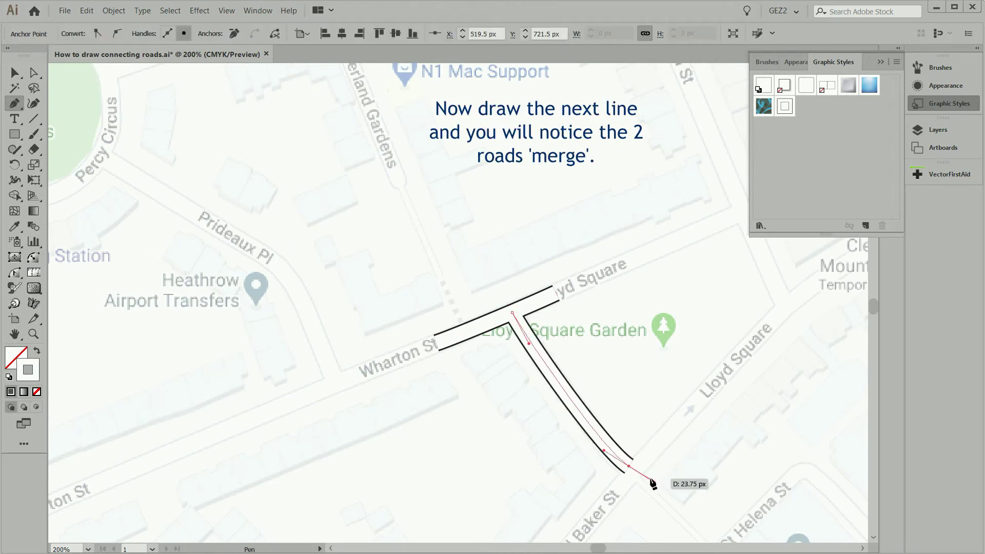
Step: Drag the first road's end anchor northeast to extend it along Lloyd Square
{"action": "left_click_drag", "start_coordinate": [667, 298], "coordinate": [382, 336]}
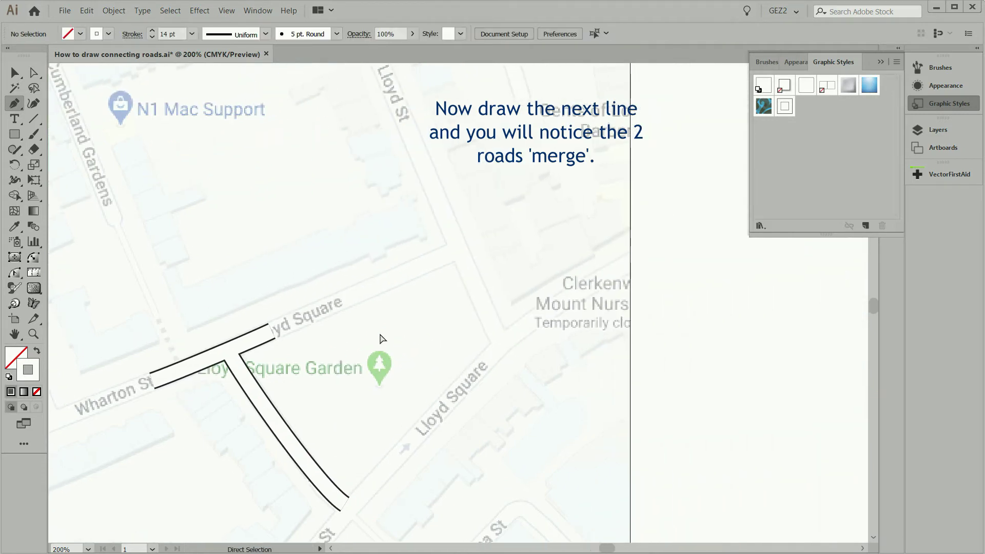
{"action": "key", "text": "a"}
{"action": "left_click", "coordinate": [272, 332]}
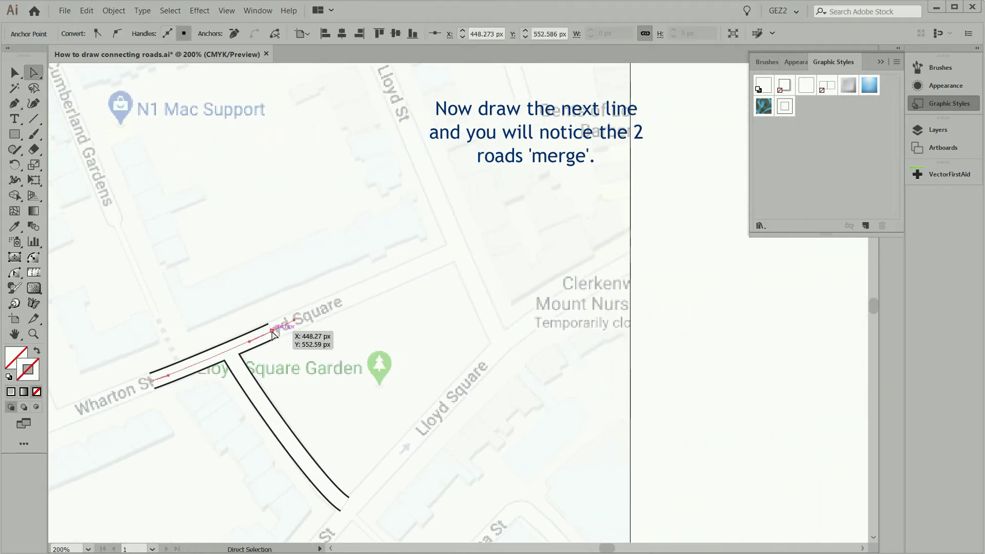
{"action": "left_click_drag", "start_coordinate": [272, 332], "coordinate": [457, 253]}
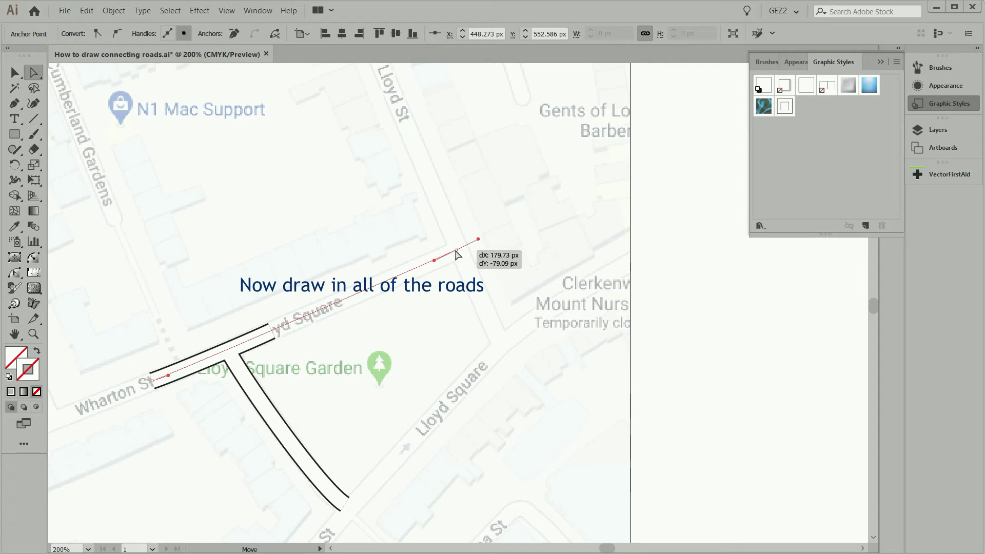
{"action": "left_click", "coordinate": [507, 269]}
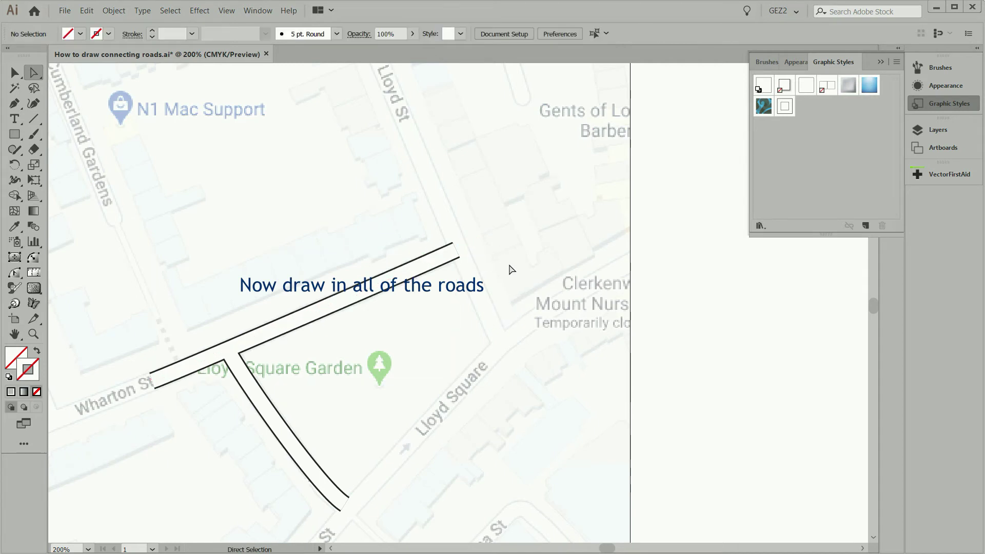
{"action": "key", "text": "ctrl+minus"}
{"action": "scroll", "coordinate": [533, 315], "scroll_direction": "left", "scroll_amount": 3}
{"action": "scroll", "coordinate": [502, 299], "scroll_direction": "up", "scroll_amount": 3}
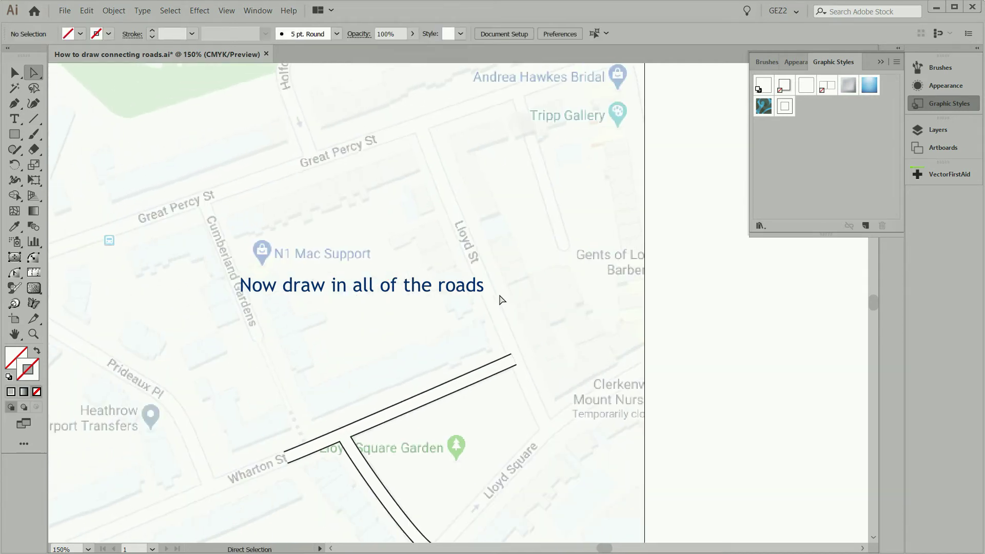
Step: Draw a road from the Lloyd Square corner up Lloyd St to Great Percy St
{"action": "key", "text": "p"}
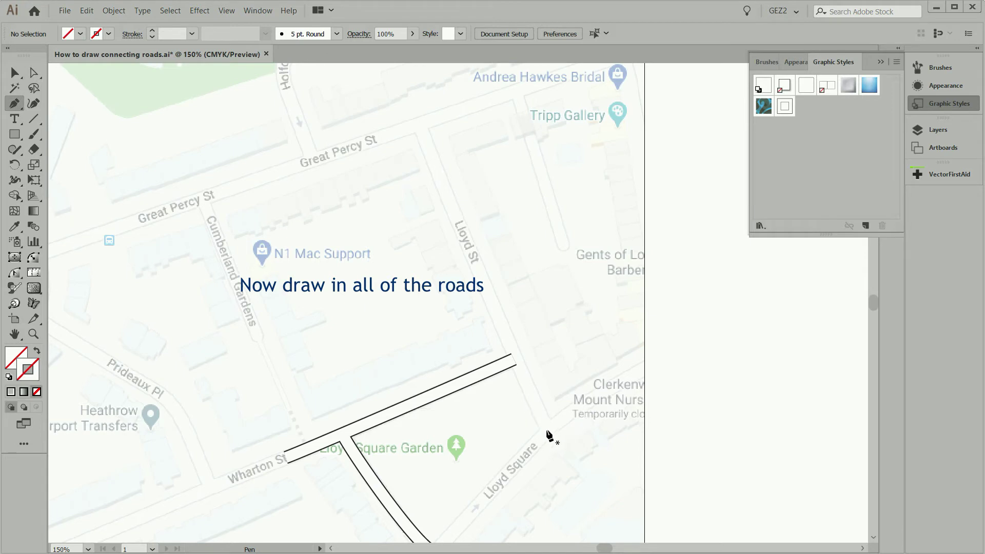
{"action": "left_click", "coordinate": [547, 430]}
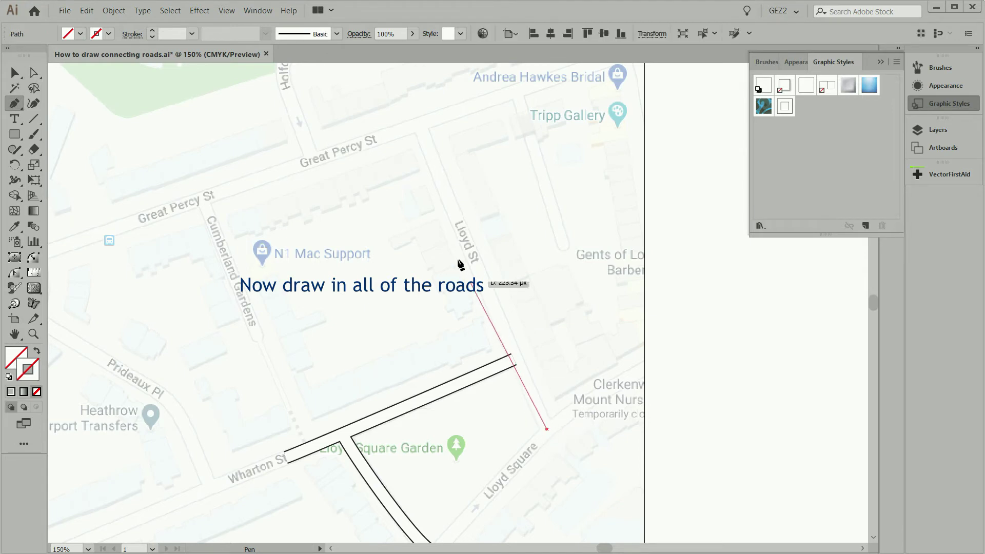
{"action": "left_click", "coordinate": [416, 122]}
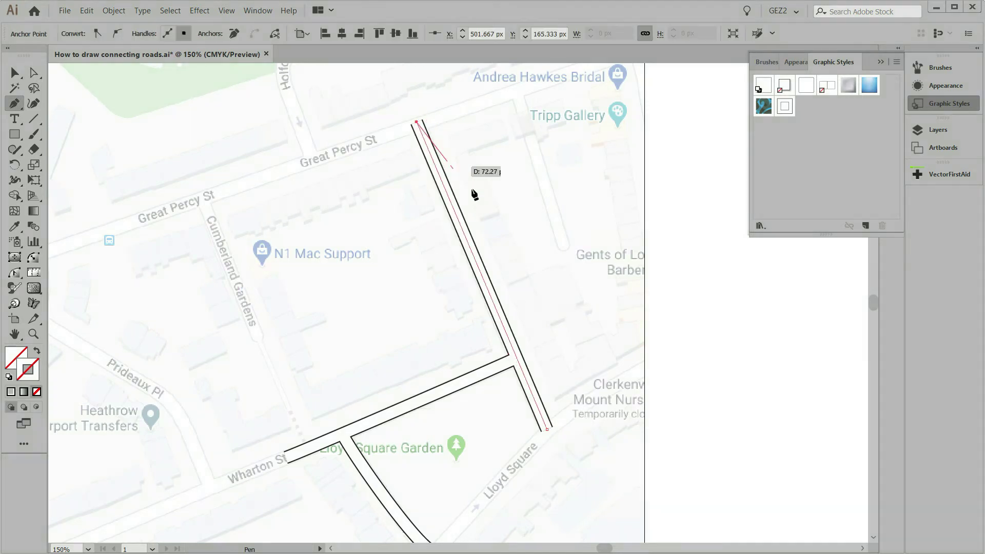
{"action": "left_click", "coordinate": [567, 370], "text": "ctrl"}
Step: Draw a curved road sweeping along Lloyd Square and down Lloyd Baker St
{"action": "mouse_move", "coordinate": [577, 404]}
{"action": "left_mouse_down"}
{"action": "mouse_move", "coordinate": [581, 338]}
{"action": "mouse_move", "coordinate": [487, 320]}
{"action": "left_mouse_up"}
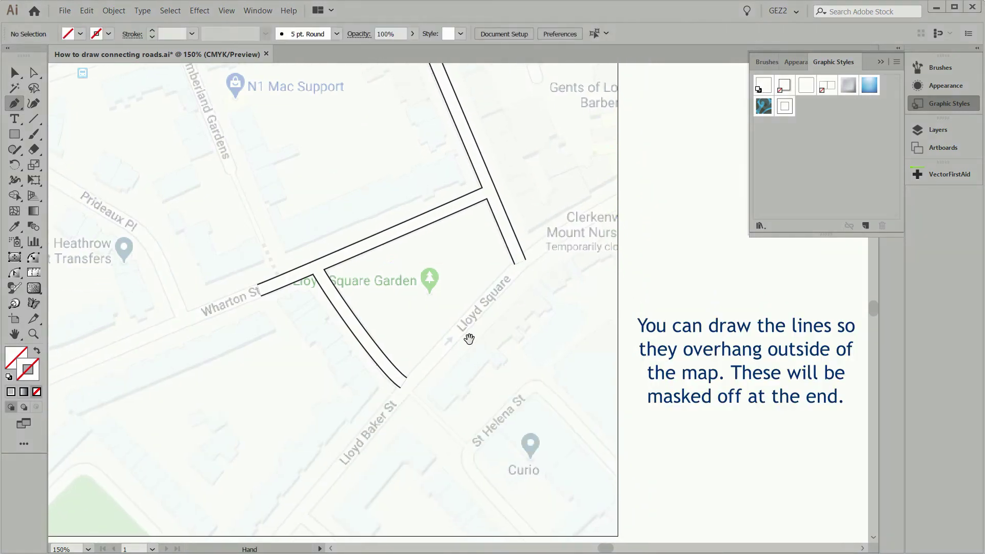
{"action": "left_click_drag", "start_coordinate": [583, 212], "coordinate": [578, 212]}
{"action": "left_click_drag", "start_coordinate": [496, 291], "coordinate": [333, 475]}
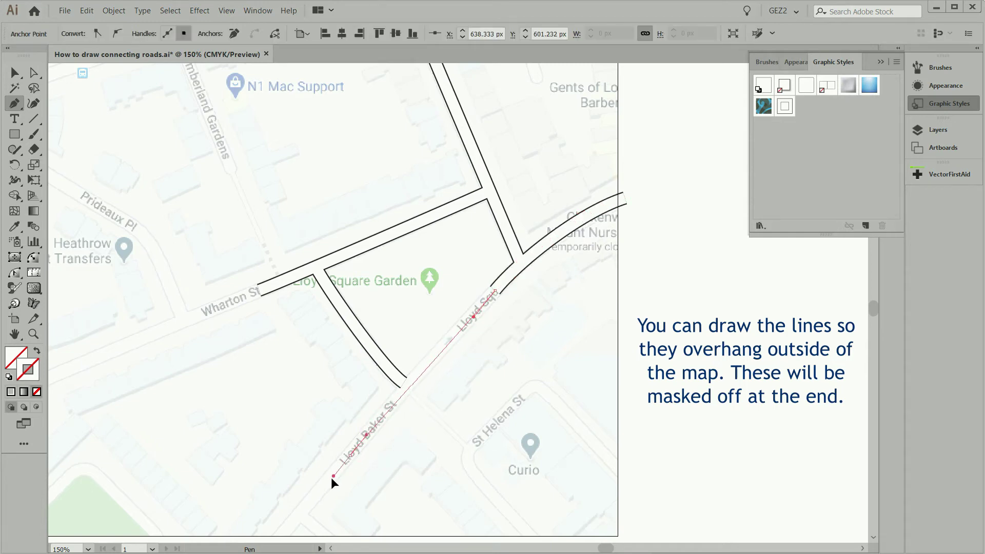
{"action": "left_click", "coordinate": [324, 486]}
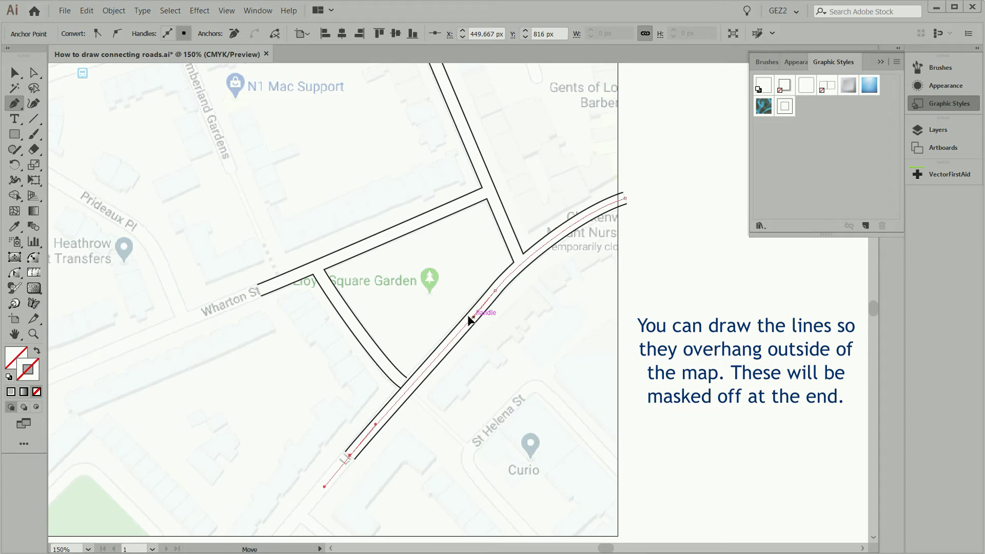
Step: Move the short garden-side road's end anchor onto the diagonal road, then deselect
{"action": "left_click", "coordinate": [447, 367]}
{"action": "left_click", "coordinate": [406, 380]}
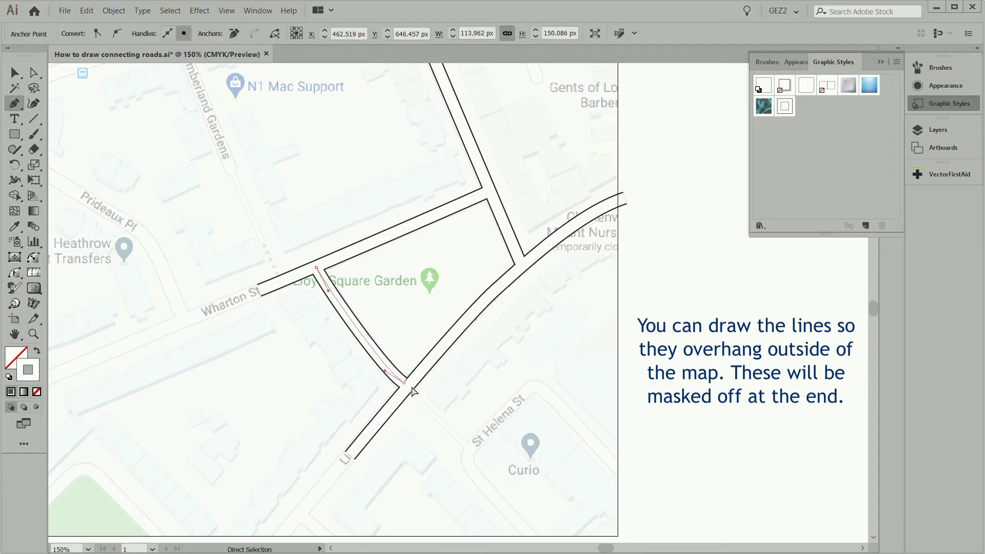
{"action": "left_click_drag", "start_coordinate": [405, 383], "coordinate": [403, 385]}
{"action": "left_click", "coordinate": [437, 407]}
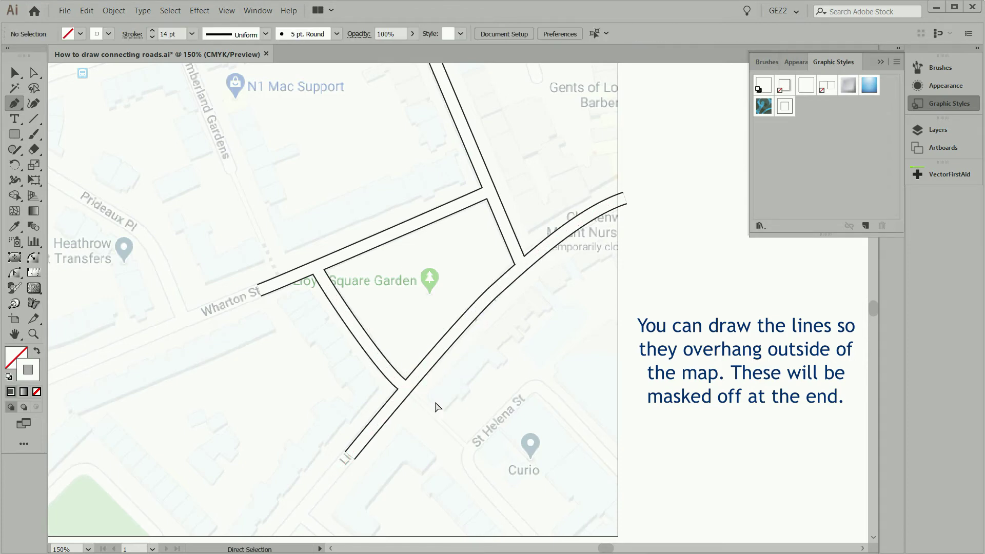
Step: Extend the diagonal road past the map's bottom edge and add a short branch road
{"action": "scroll", "coordinate": [437, 407], "scroll_direction": "down", "scroll_amount": 3}
{"action": "scroll", "coordinate": [370, 282], "scroll_direction": "down", "scroll_amount": 3}
{"action": "left_click", "coordinate": [335, 270]}
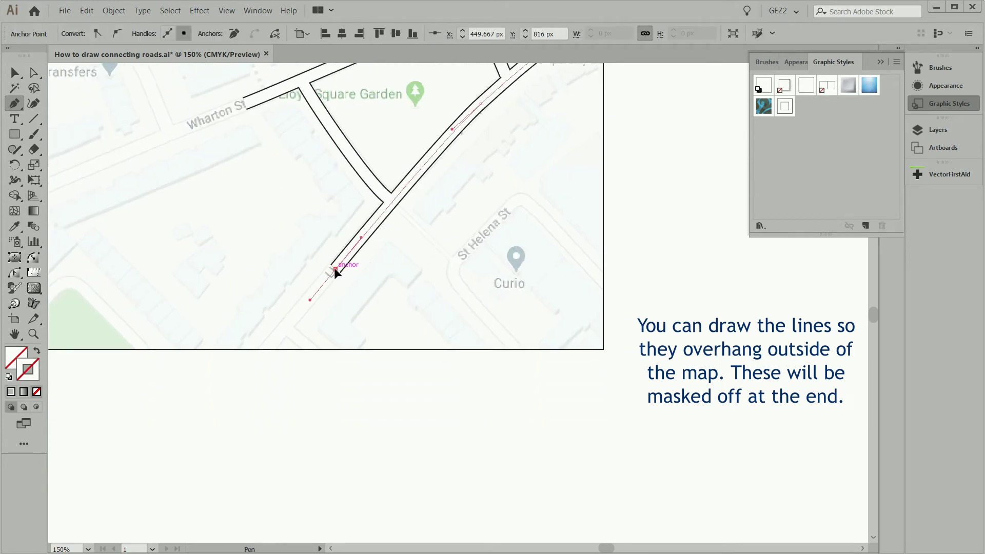
{"action": "left_click_drag", "start_coordinate": [254, 365], "coordinate": [246, 374]}
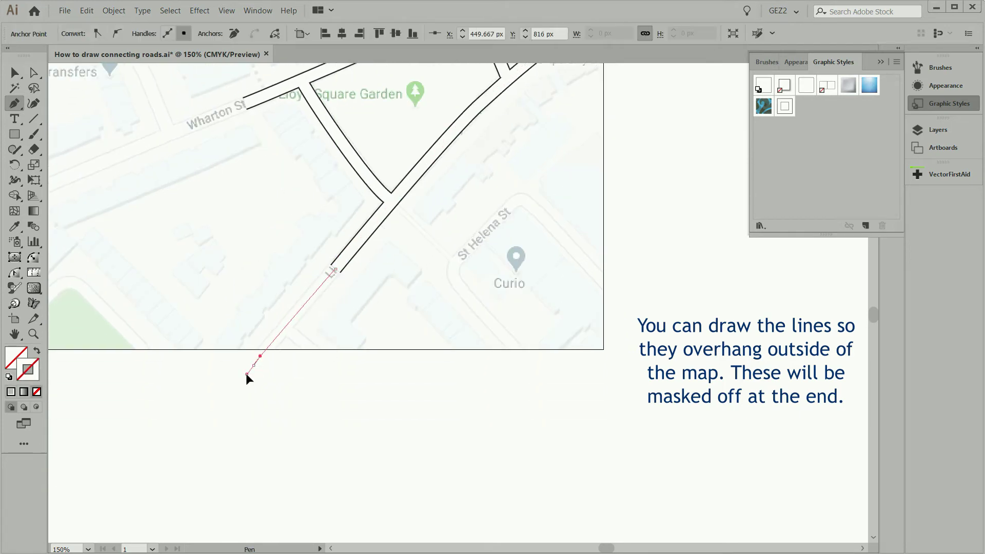
{"action": "left_click", "coordinate": [324, 338], "text": "ctrl"}
{"action": "left_click", "coordinate": [284, 328]}
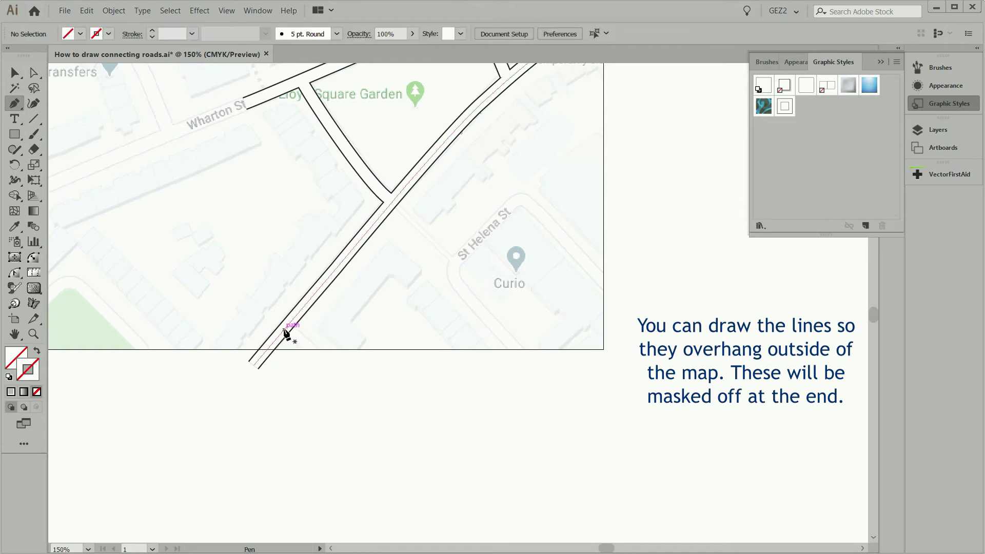
{"action": "left_click", "coordinate": [319, 356]}
{"action": "left_click", "coordinate": [424, 329], "text": "ctrl"}
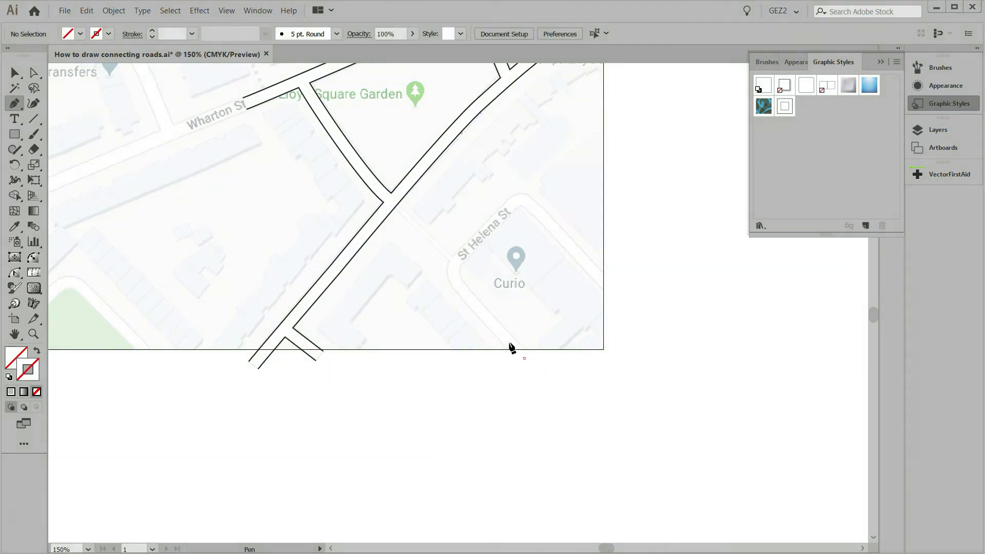
Step: Draw the curved St Helena St road around the Curio block corner
{"action": "left_click", "coordinate": [458, 287]}
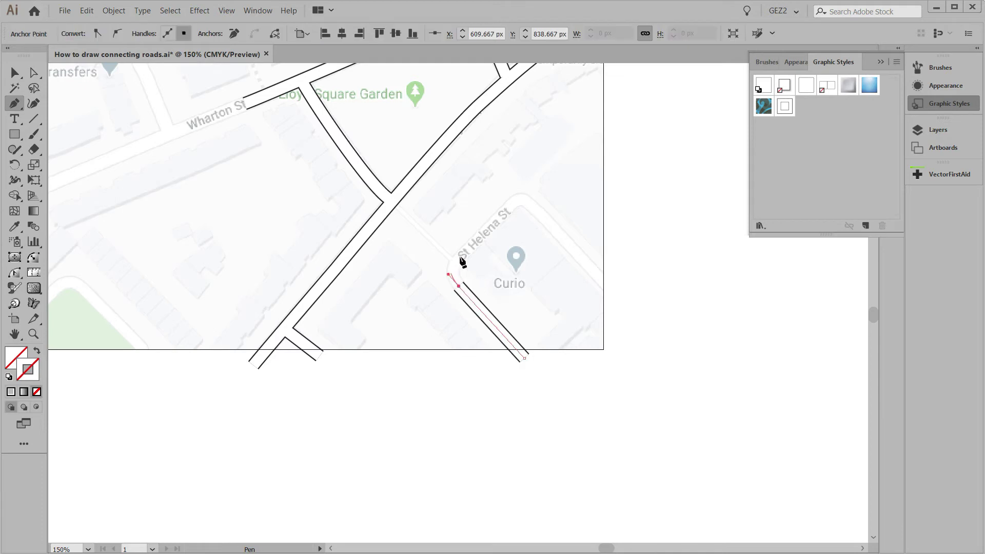
{"action": "mouse_move", "coordinate": [479, 238]}
{"action": "left_mouse_down"}
{"action": "mouse_move", "coordinate": [519, 199]}
{"action": "mouse_move", "coordinate": [546, 221]}
{"action": "left_mouse_up"}
{"action": "left_click", "coordinate": [512, 205]}
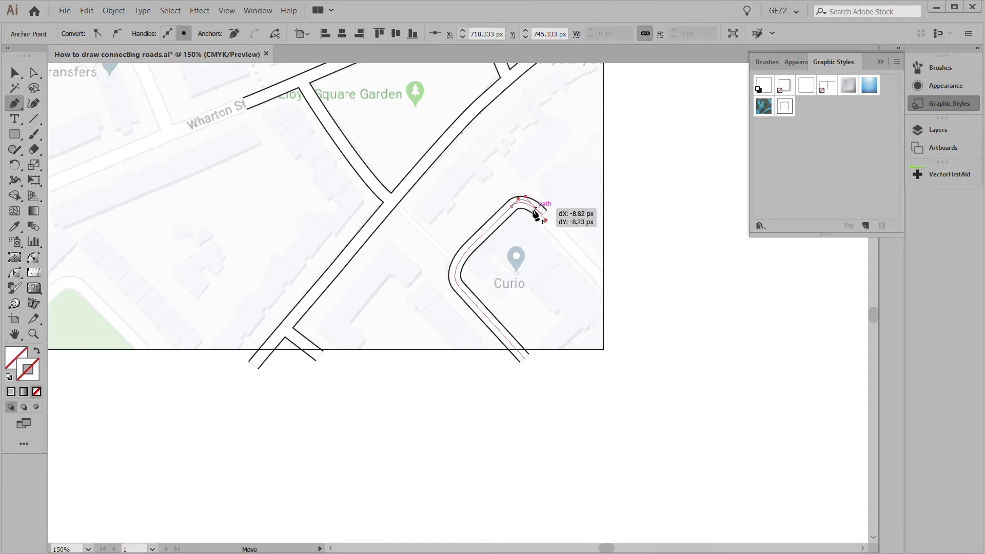
{"action": "left_click", "coordinate": [617, 296]}
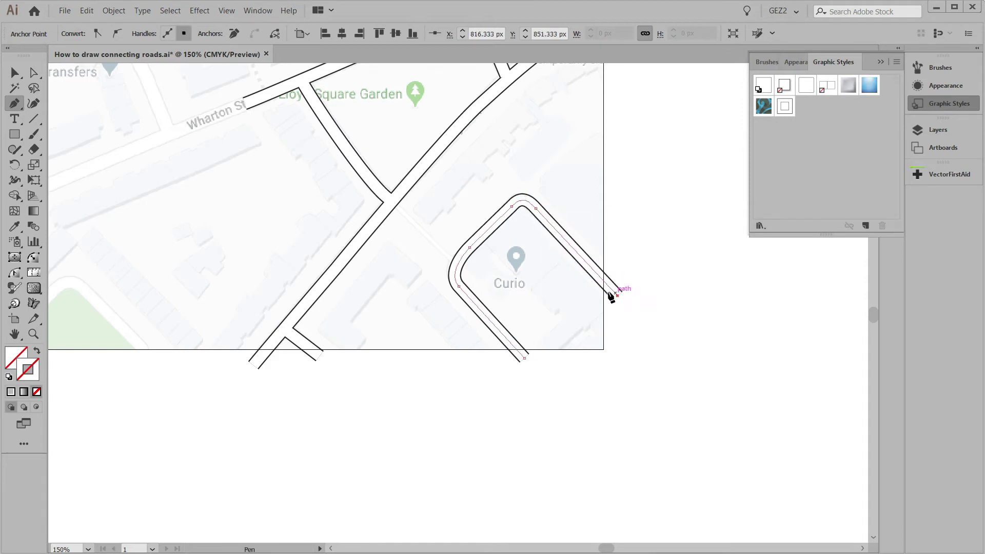
{"action": "left_click", "coordinate": [487, 274], "text": "ctrl"}
{"action": "left_click_drag", "start_coordinate": [457, 245], "coordinate": [457, 245]}
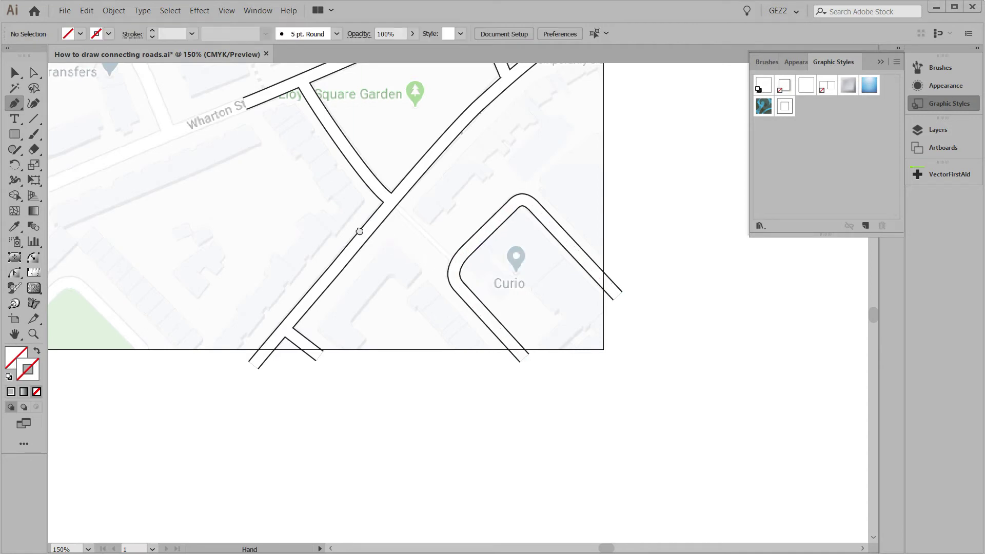
Step: Select the western end point of the Wharton St road
{"action": "left_click_drag", "start_coordinate": [347, 222], "coordinate": [547, 406]}
{"action": "left_click_drag", "start_coordinate": [447, 324], "coordinate": [517, 374]}
{"action": "mouse_move", "coordinate": [468, 310]}
{"action": "left_mouse_down"}
{"action": "mouse_move", "coordinate": [496, 284]}
{"action": "mouse_move", "coordinate": [110, 439]}
{"action": "left_mouse_up"}
{"action": "key", "text": "ctrl+shift+a"}
Step: Draw a curving Prideaux Pl road from Wharton St up to Percy Circus
{"action": "left_click_drag", "start_coordinate": [358, 214], "coordinate": [414, 327]}
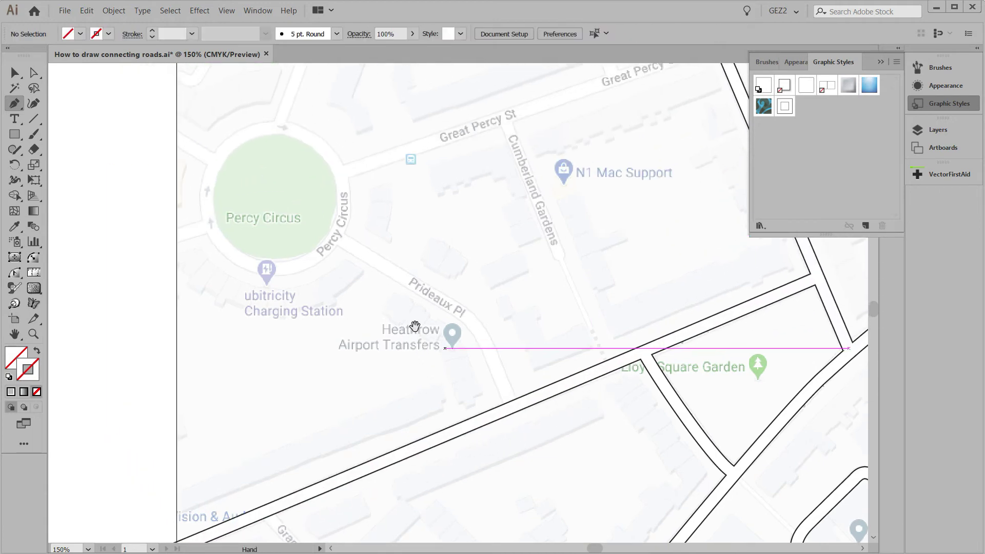
{"action": "left_click_drag", "start_coordinate": [512, 405], "coordinate": [504, 391]}
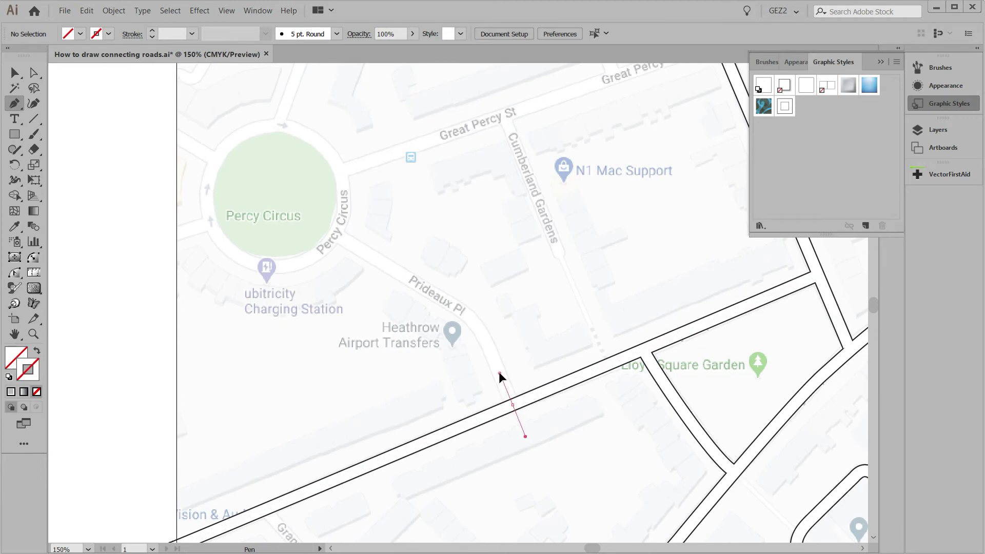
{"action": "left_click", "coordinate": [483, 336]}
{"action": "left_click", "coordinate": [460, 306]}
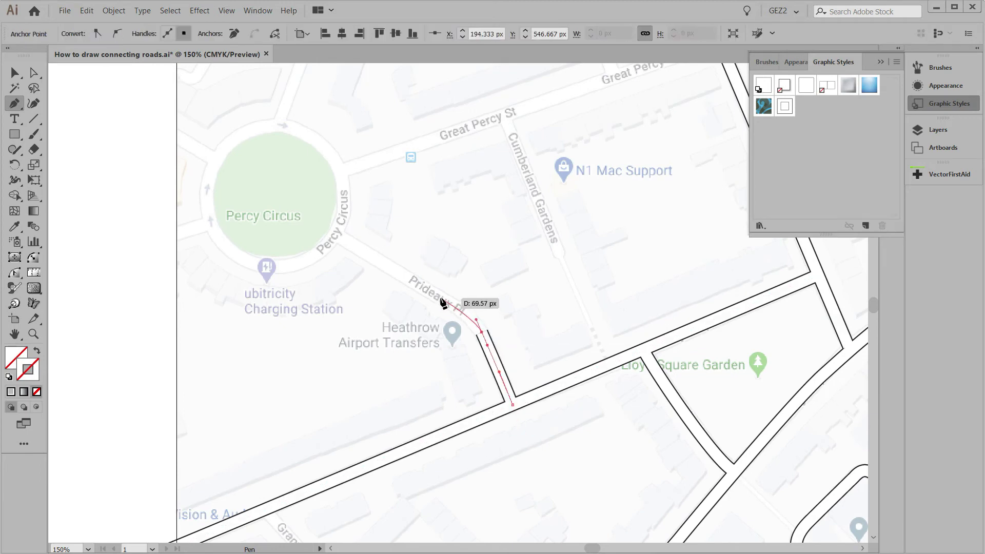
{"action": "left_click", "coordinate": [337, 235]}
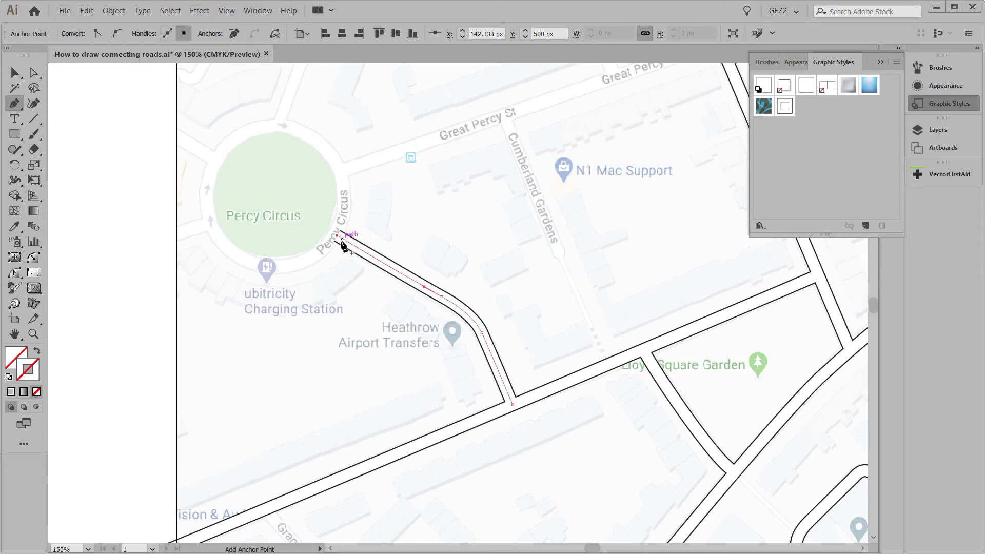
{"action": "mouse_move", "coordinate": [309, 274]}
{"action": "left_mouse_down"}
{"action": "mouse_move", "coordinate": [430, 363]}
{"action": "mouse_move", "coordinate": [538, 400]}
{"action": "left_mouse_up"}
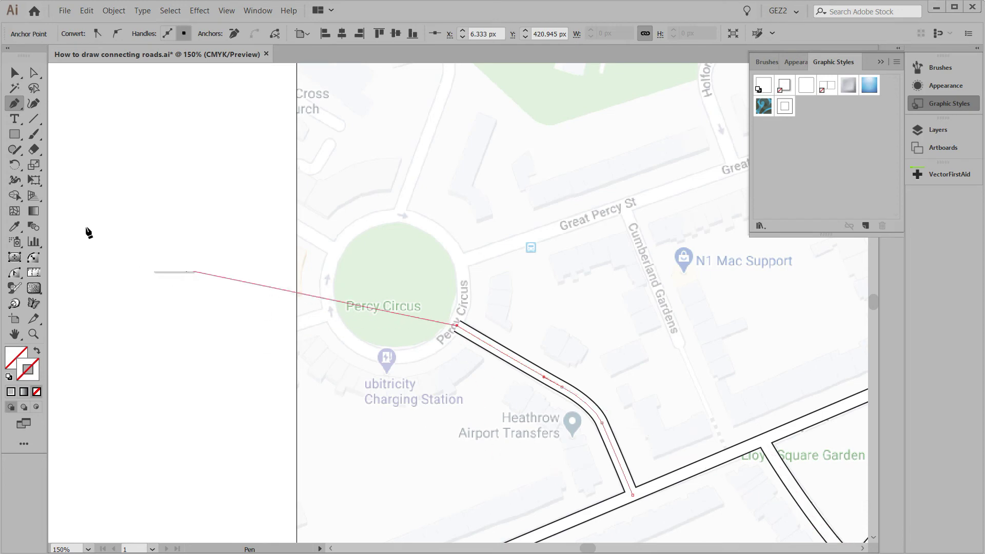
{"action": "left_click_drag", "start_coordinate": [17, 135], "coordinate": [65, 150]}
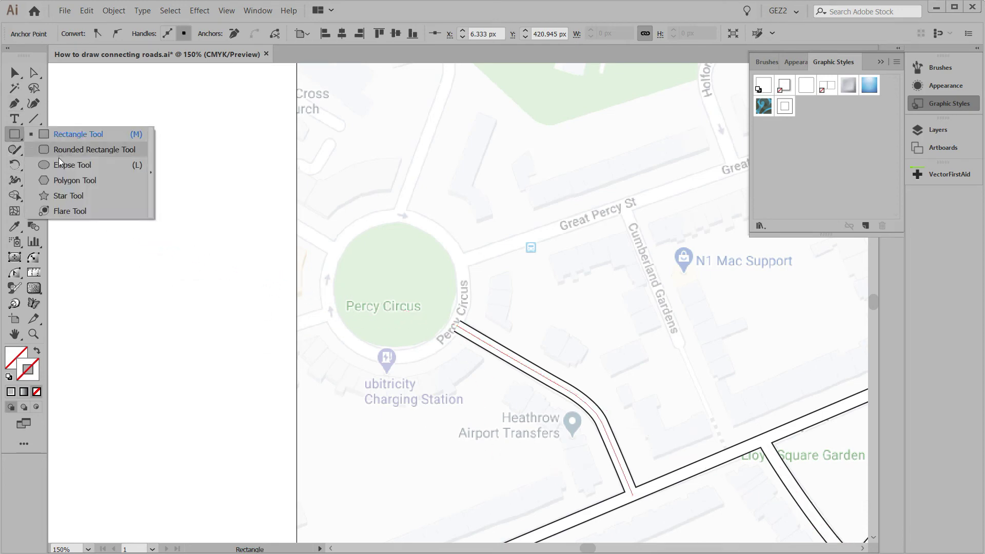
Step: Draw a circular road ring centred on Percy Circus
{"action": "left_click_drag", "start_coordinate": [63, 148], "coordinate": [59, 164]}
{"action": "mouse_move", "coordinate": [391, 286]}
{"action": "left_mouse_down"}
{"action": "mouse_move", "coordinate": [456, 356]}
{"action": "mouse_move", "coordinate": [400, 355]}
{"action": "mouse_move", "coordinate": [412, 355]}
{"action": "left_mouse_up"}
{"action": "left_click", "coordinate": [400, 363], "text": "ctrl"}
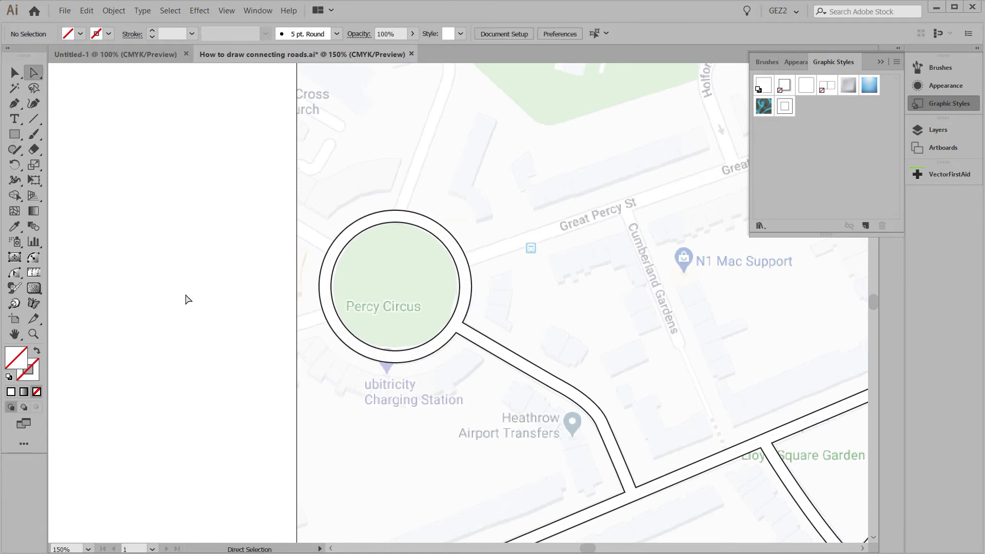
Step: Draw two roads leaving the ring leftward past the map edge
{"action": "key", "text": "p"}
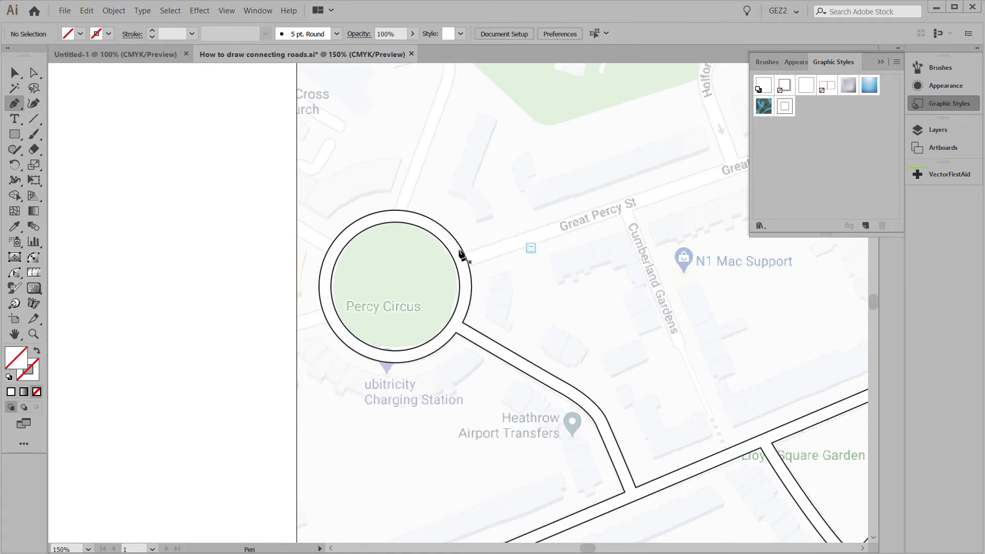
{"action": "left_click", "coordinate": [335, 250]}
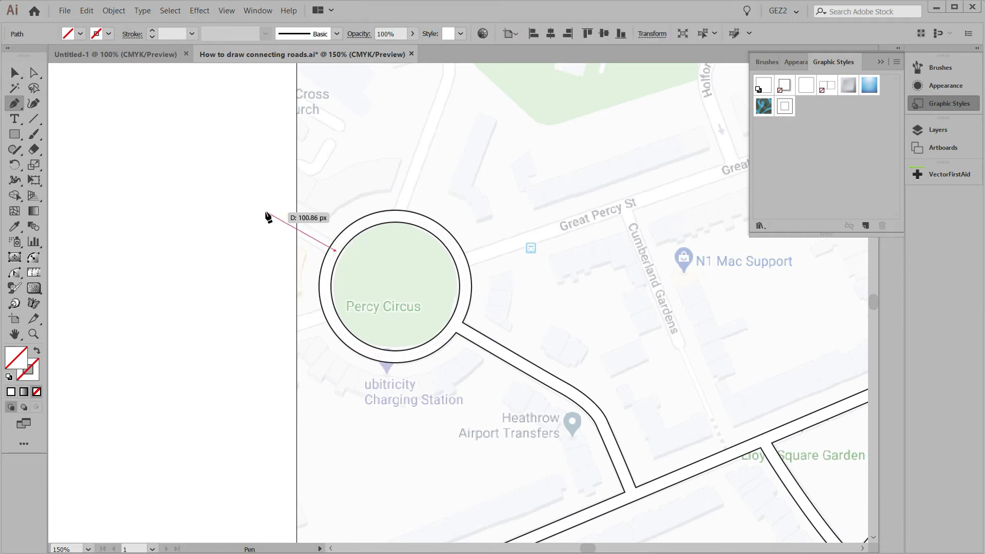
{"action": "left_click", "coordinate": [266, 213]}
{"action": "left_click", "coordinate": [264, 251], "text": "ctrl"}
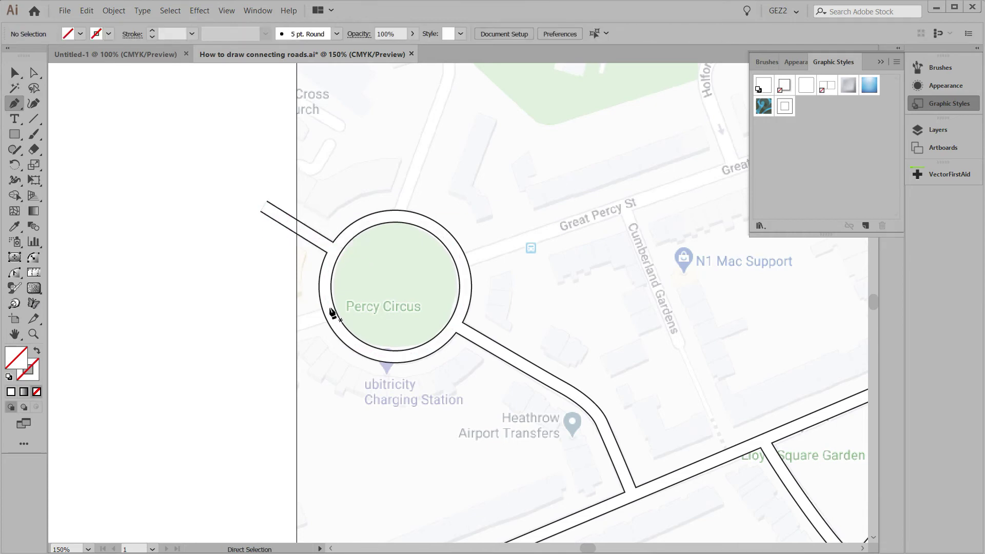
{"action": "left_click", "coordinate": [331, 313]}
{"action": "left_click", "coordinate": [274, 330]}
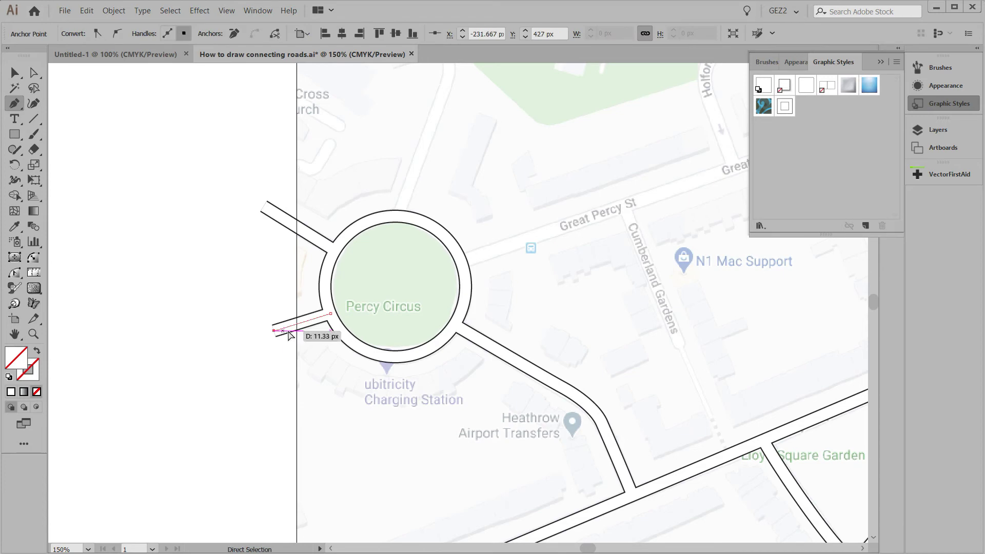
Step: Draw Great Percy St from the ring out past the map's right edge
{"action": "left_click", "coordinate": [517, 235], "text": "ctrl+alt"}
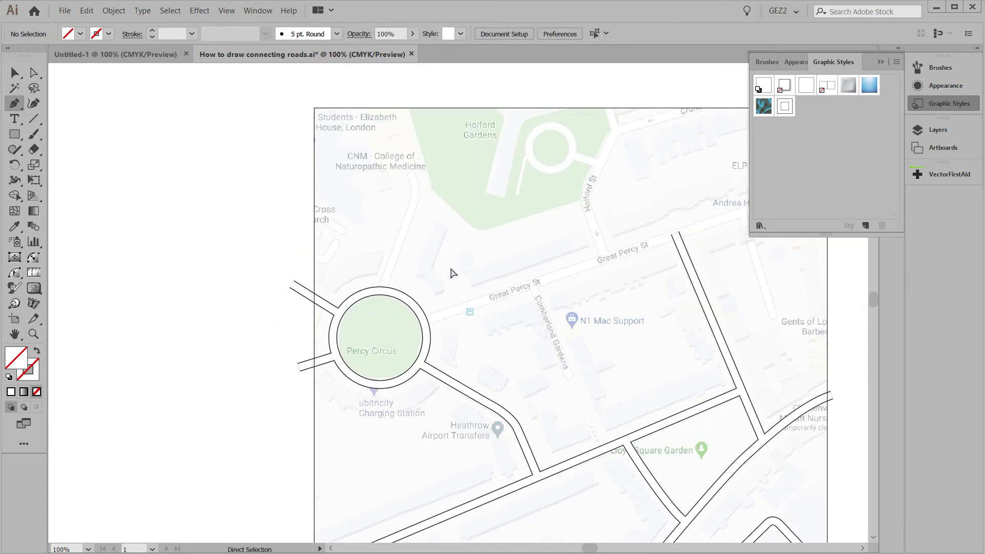
{"action": "left_click_drag", "start_coordinate": [547, 319], "coordinate": [319, 310]}
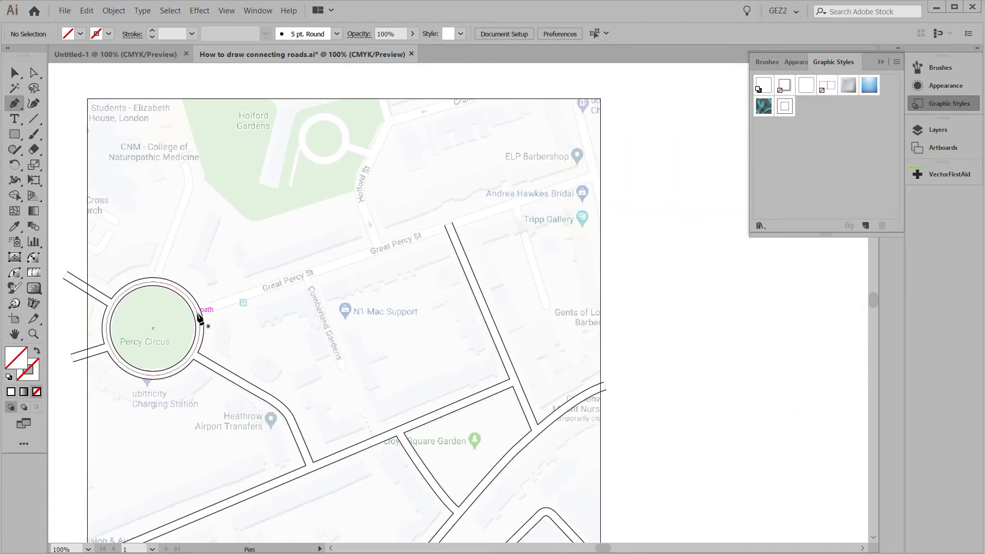
{"action": "left_click", "coordinate": [198, 311]}
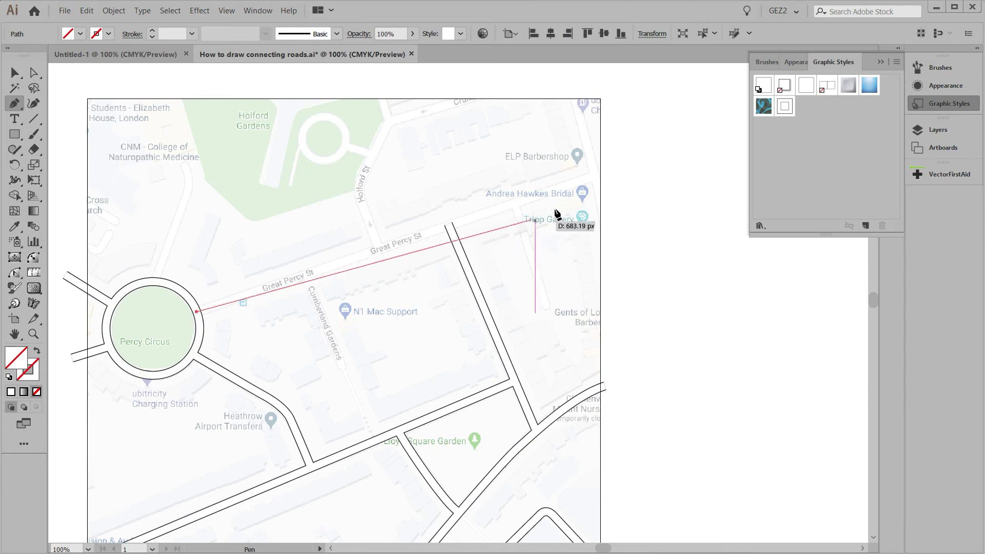
{"action": "left_click", "coordinate": [595, 176]}
{"action": "key", "text": "Escape"}
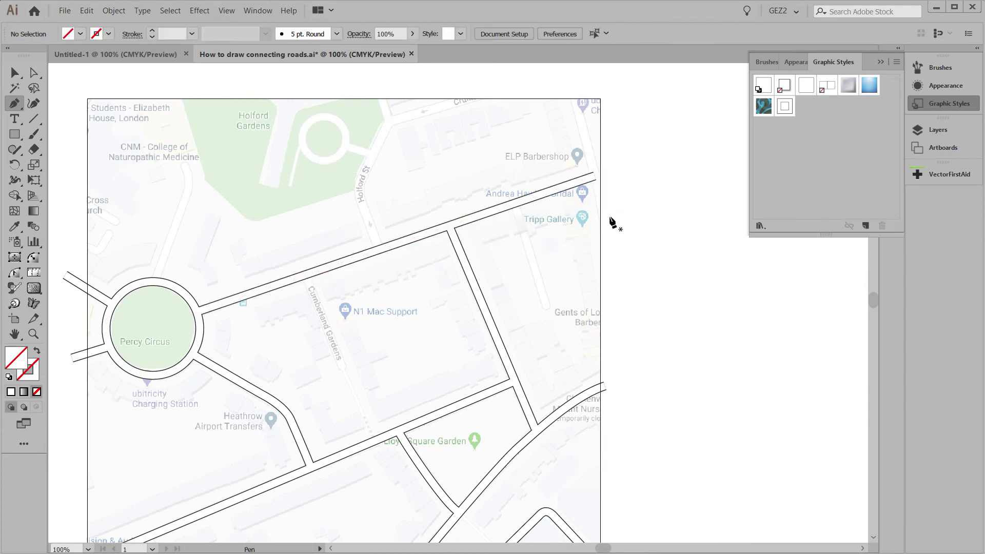
Step: Draw a road from beyond the right edge up past the map's top
{"action": "left_click", "coordinate": [615, 240]}
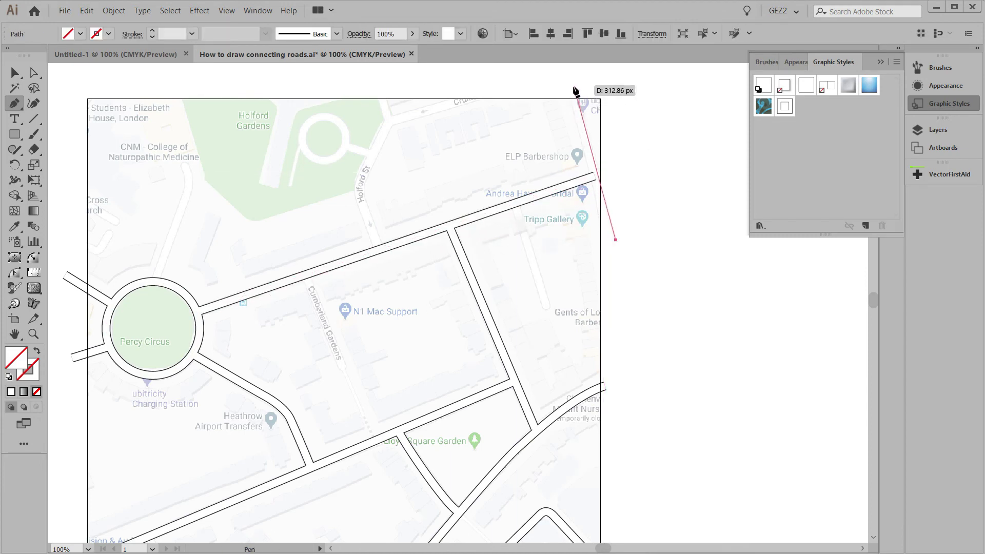
{"action": "left_click", "coordinate": [571, 84]}
{"action": "left_click", "coordinate": [636, 127], "text": "ctrl"}
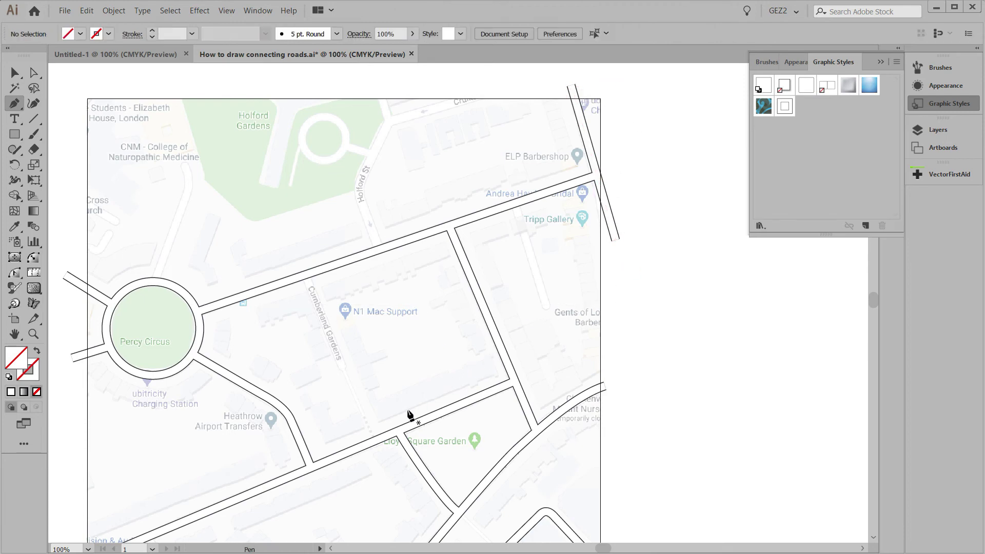
{"action": "scroll", "coordinate": [415, 416], "scroll_direction": "down", "scroll_amount": 1}
{"action": "scroll", "coordinate": [414, 357], "scroll_direction": "up", "scroll_amount": 2}
{"action": "scroll", "coordinate": [415, 333], "scroll_direction": "up", "scroll_amount": 2}
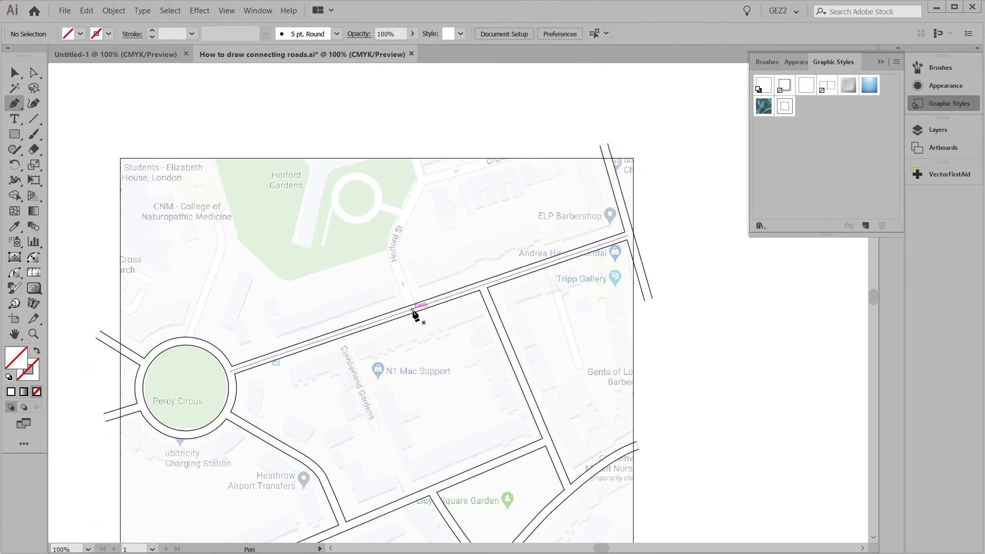
Step: Draw a curving Holford St road from Great Percy St up along the top street
{"action": "left_click", "coordinate": [411, 309]}
{"action": "left_click", "coordinate": [395, 263]}
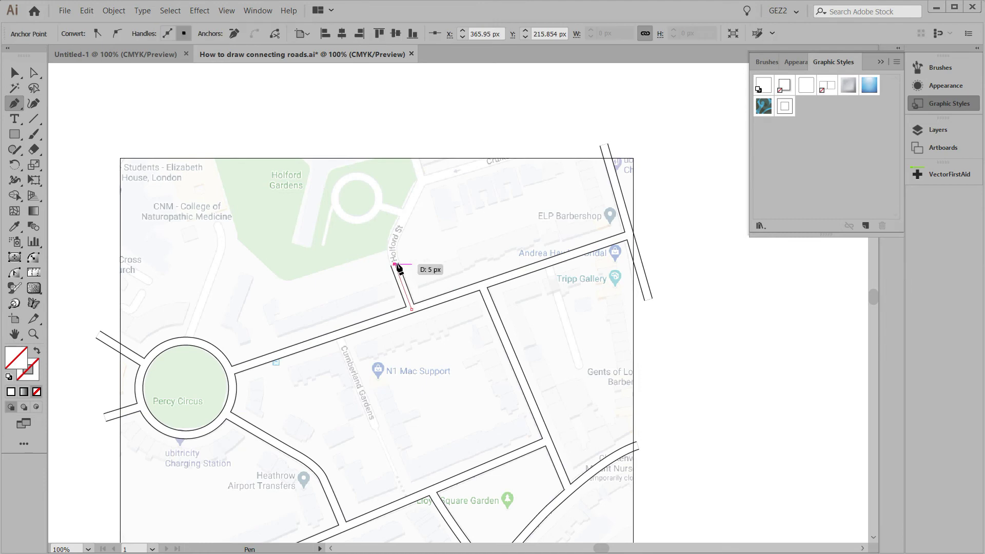
{"action": "left_click_drag", "start_coordinate": [400, 226], "coordinate": [407, 212]}
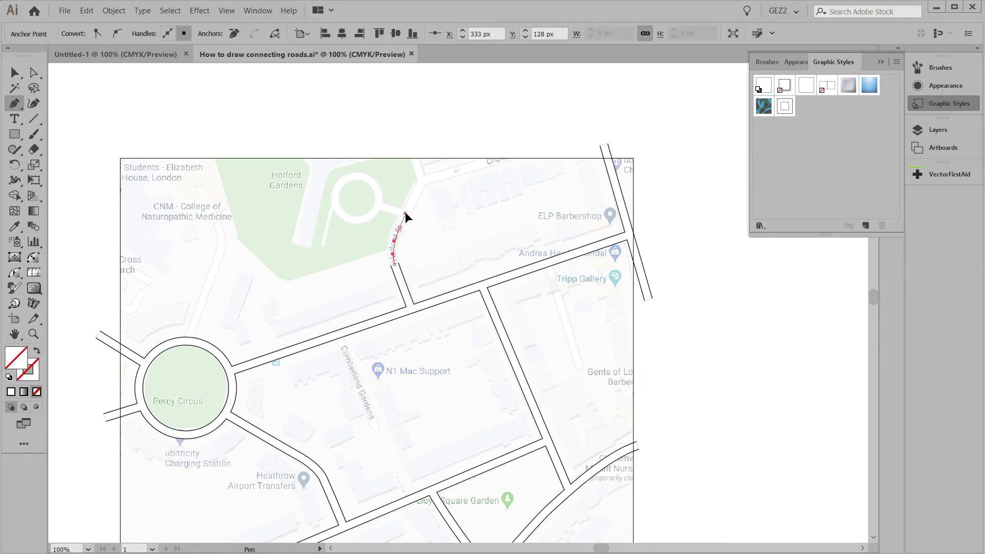
{"action": "left_click", "coordinate": [423, 180]}
{"action": "left_click", "coordinate": [537, 147]}
{"action": "left_click", "coordinate": [490, 147], "text": "ctrl"}
{"action": "left_click", "coordinate": [423, 180]}
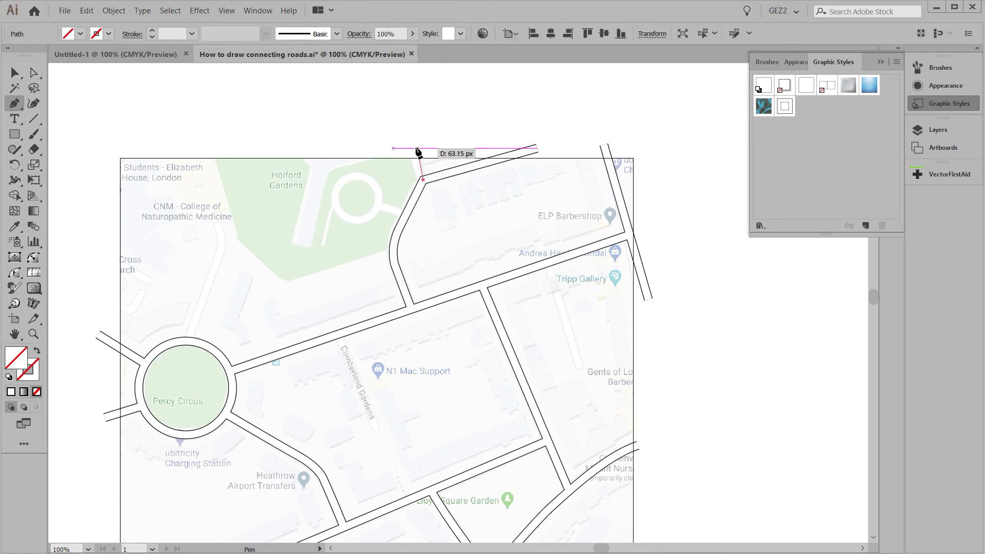
{"action": "left_click_drag", "start_coordinate": [408, 134], "coordinate": [412, 136]}
{"action": "left_click", "coordinate": [425, 162], "text": "ctrl"}
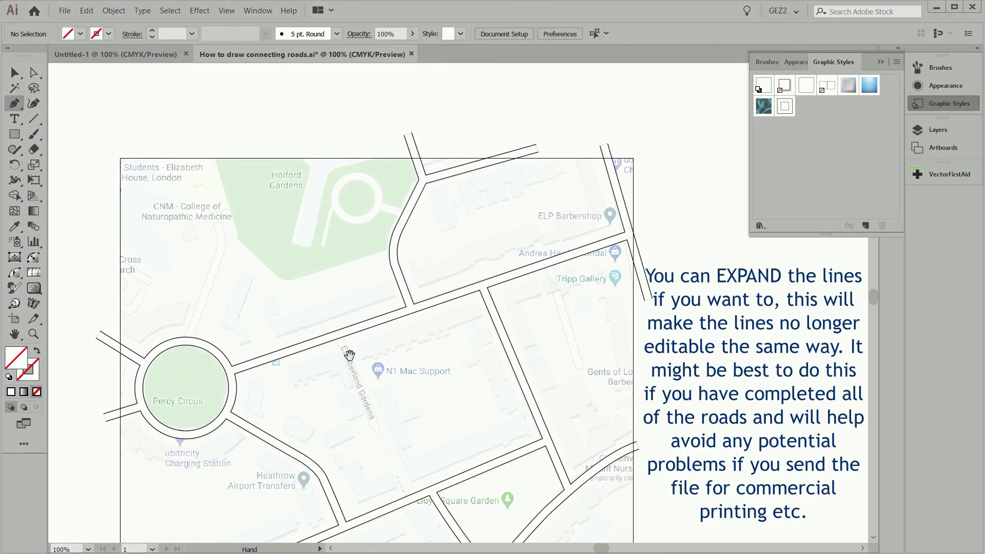
{"action": "left_click_drag", "start_coordinate": [352, 352], "coordinate": [357, 336]}
Step: Select all roads, then apply Expand Appearance and Expand to make outline shapes
{"action": "key", "text": "ctrl+minus"}
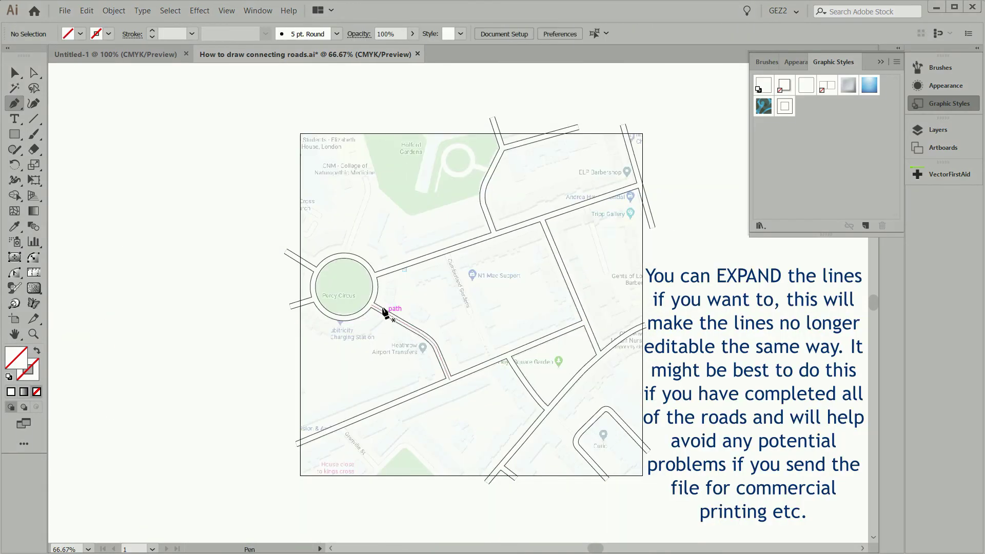
{"action": "left_click", "coordinate": [169, 11]}
{"action": "left_click", "coordinate": [182, 24]}
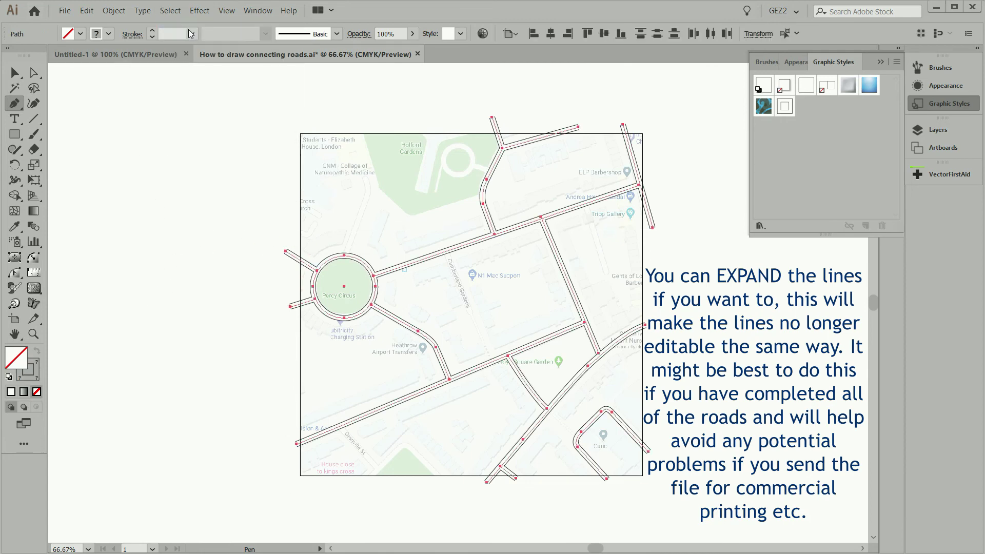
{"action": "left_click", "coordinate": [113, 12]}
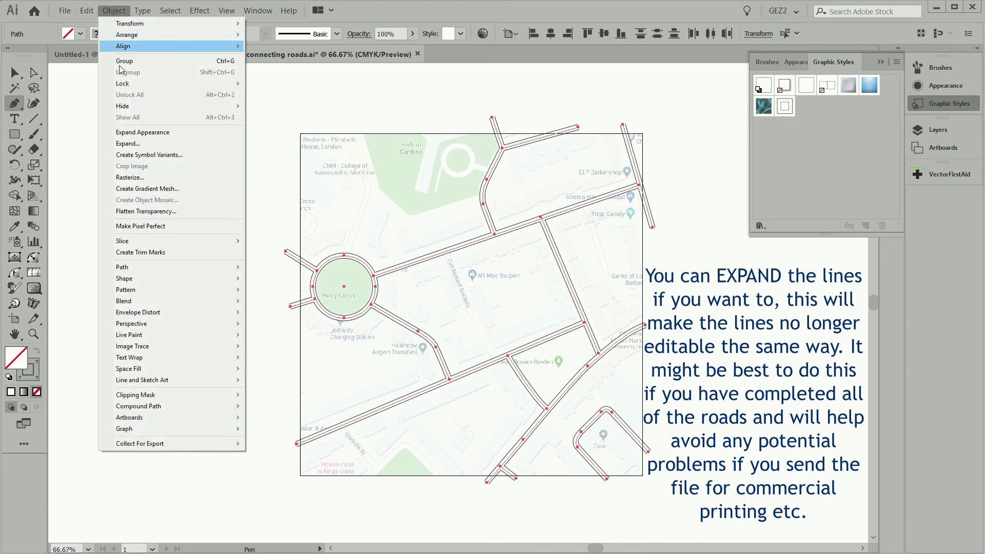
{"action": "left_click", "coordinate": [147, 133]}
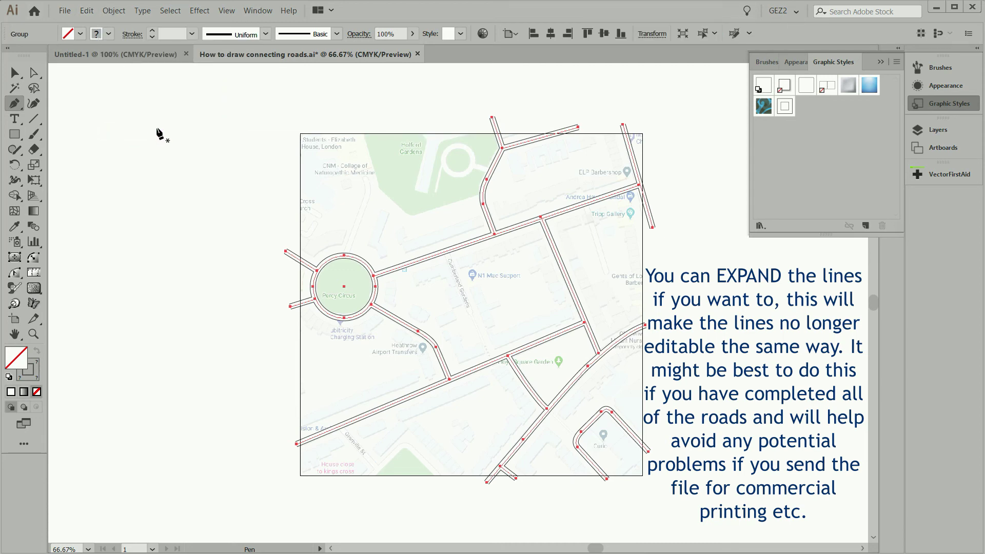
{"action": "left_click", "coordinate": [113, 10]}
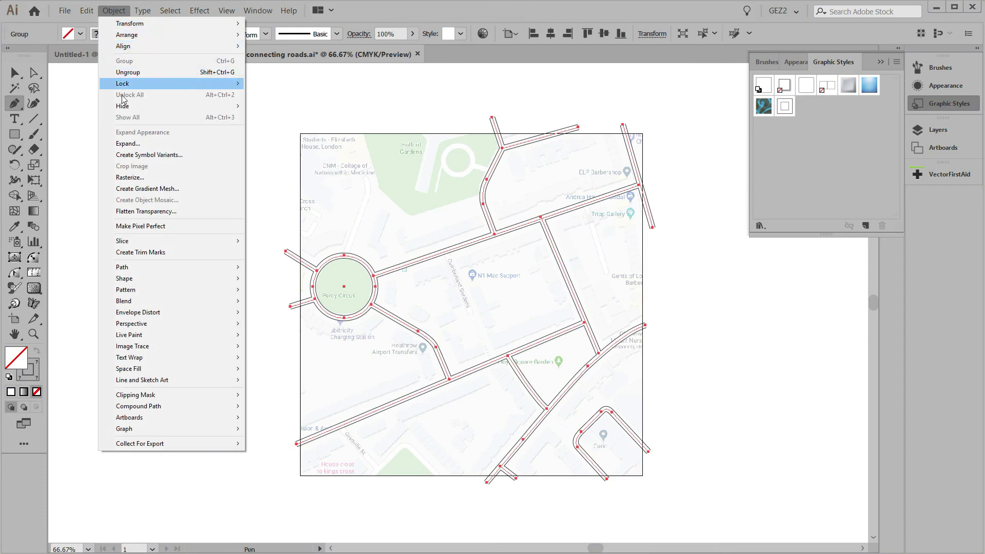
{"action": "left_click", "coordinate": [129, 145]}
{"action": "left_click", "coordinate": [362, 334]}
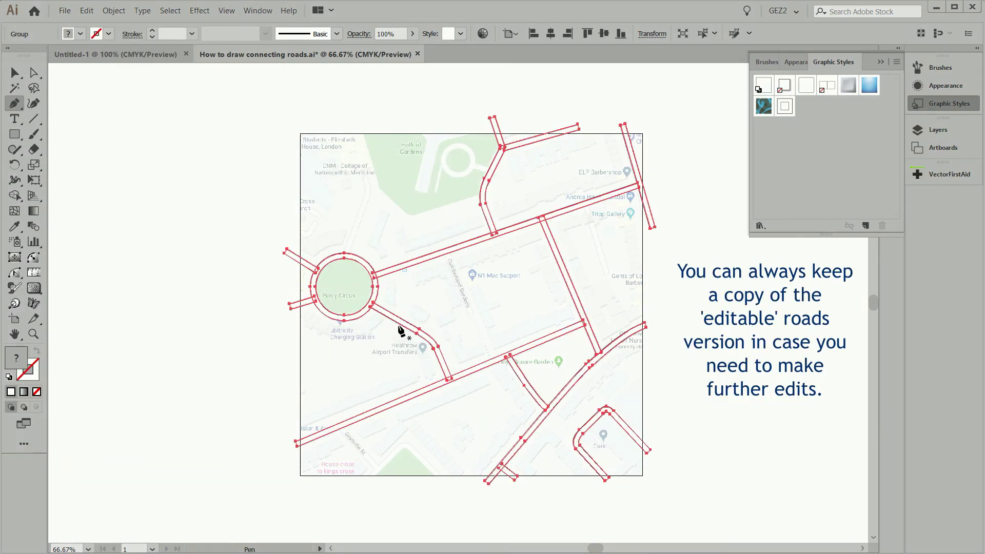
{"action": "left_click_drag", "start_coordinate": [421, 307], "coordinate": [544, 367]}
{"action": "key", "text": "ctrl+shift+a"}
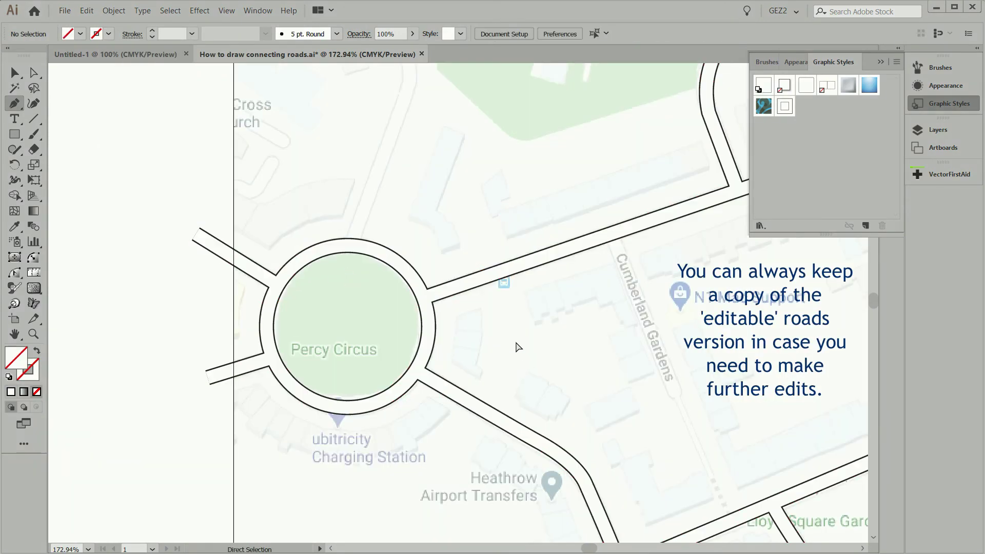
{"action": "key", "text": "a"}
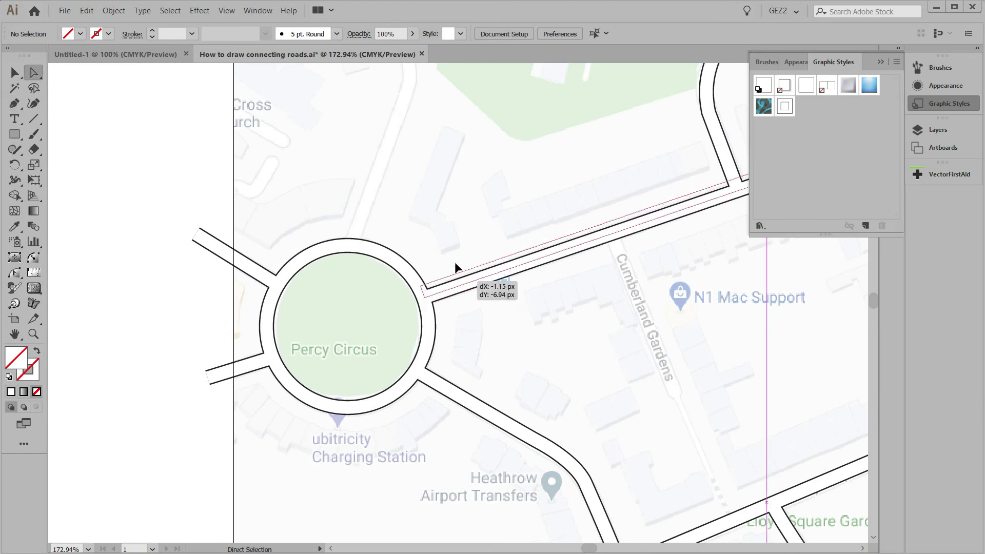
{"action": "left_click", "coordinate": [455, 267]}
{"action": "key", "text": "v"}
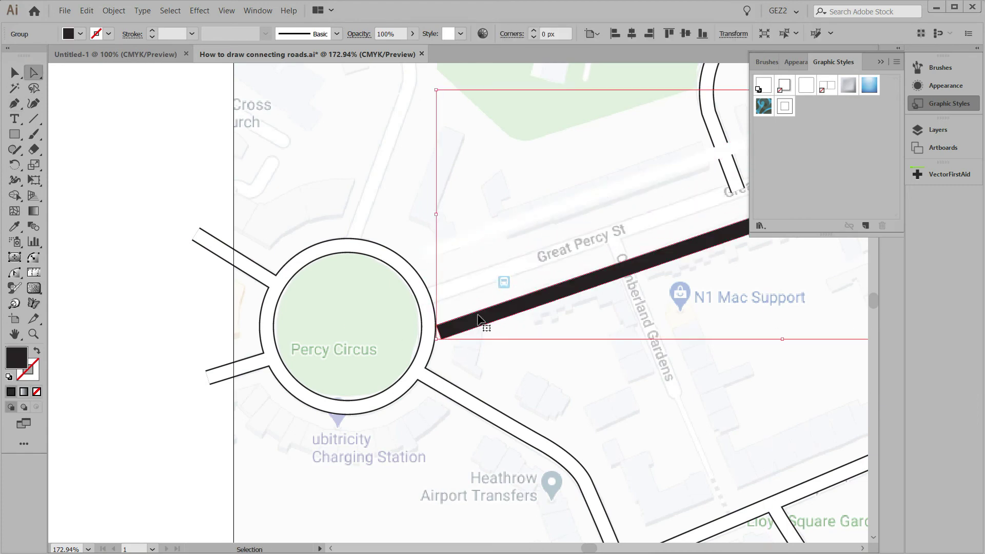
{"action": "key", "text": "a"}
{"action": "left_click", "coordinate": [482, 325]}
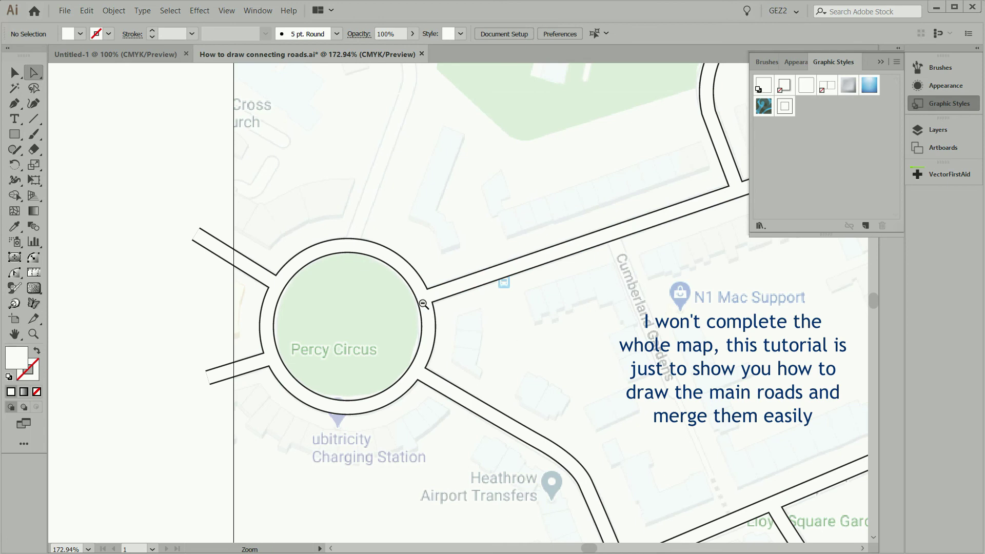
{"action": "key", "text": "ctrl+0"}
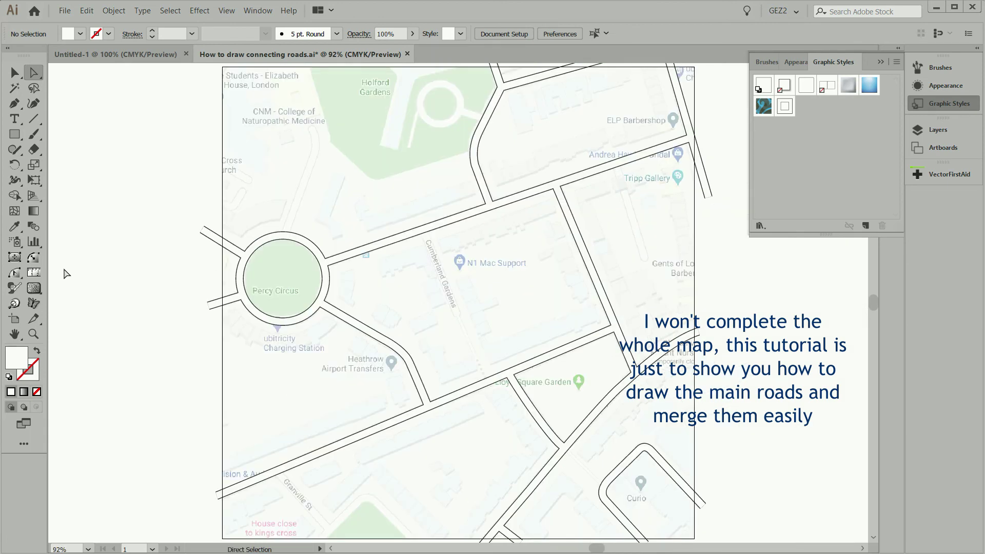
{"action": "left_click", "coordinate": [15, 134]}
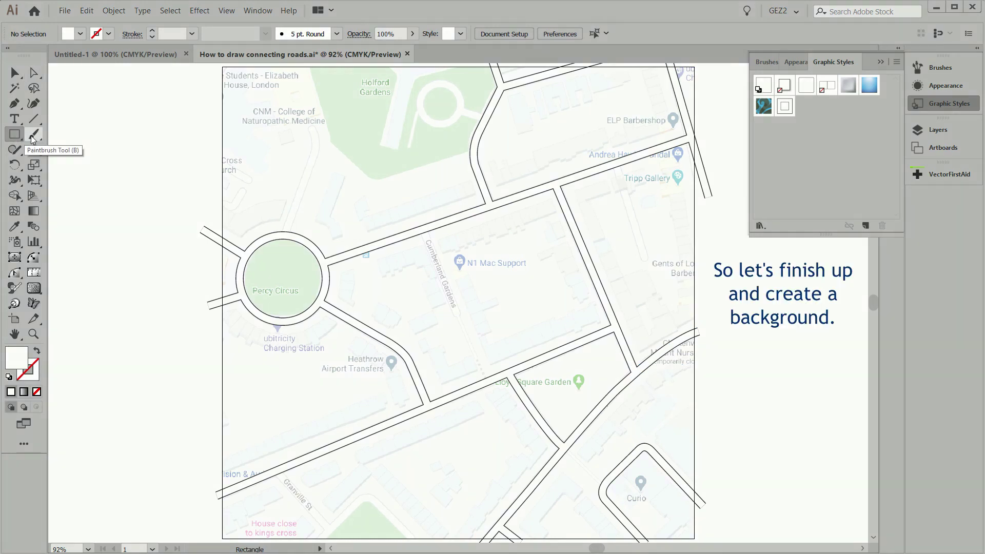
Step: Create a 1000 × 1000 px square
{"action": "left_click", "coordinate": [403, 277]}
{"action": "left_click", "coordinate": [455, 297]}
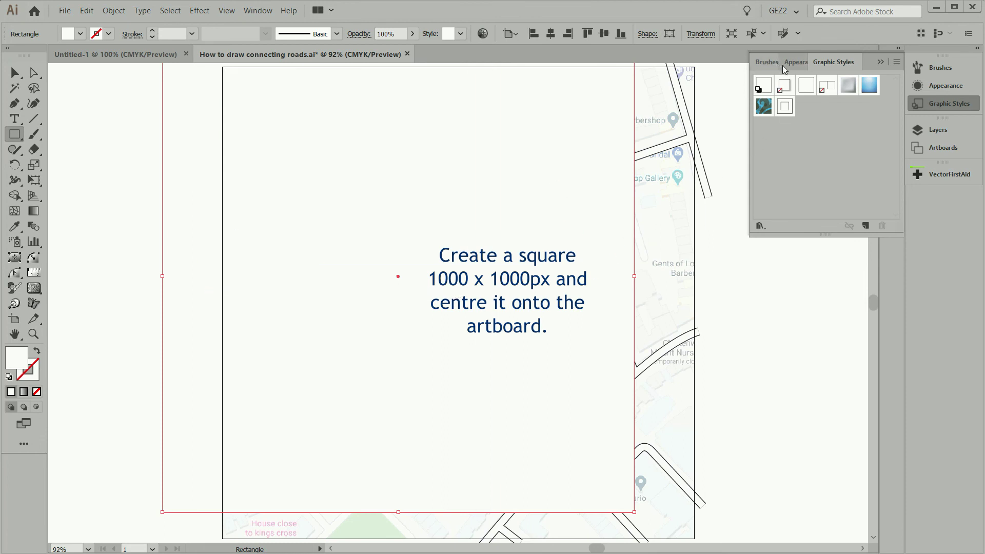
{"action": "left_click", "coordinate": [882, 61]}
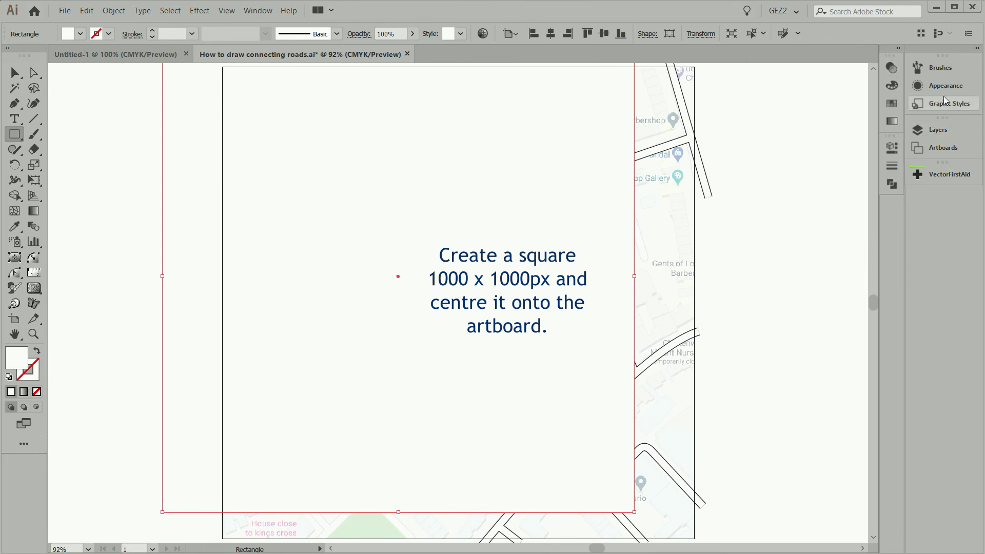
Step: Fill the square light green (C 28.63, Y 63.53) and centre it on the artboard
{"action": "left_click", "coordinate": [894, 86]}
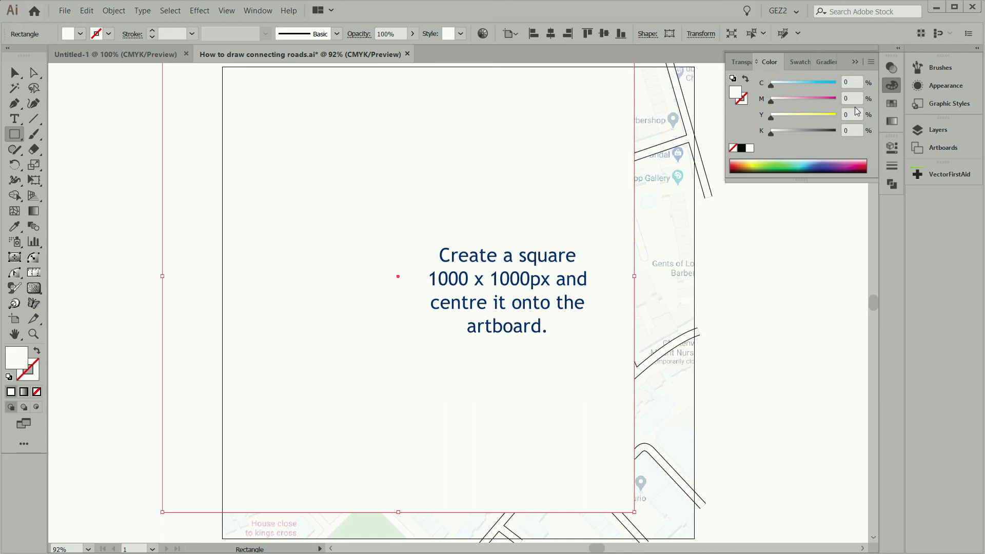
{"action": "left_click", "coordinate": [768, 161]}
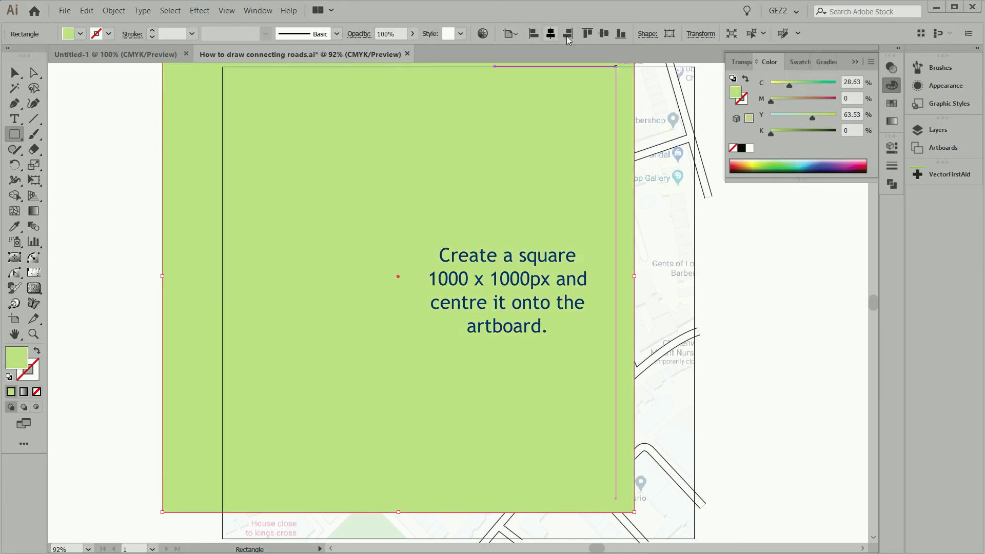
{"action": "left_click", "coordinate": [605, 35]}
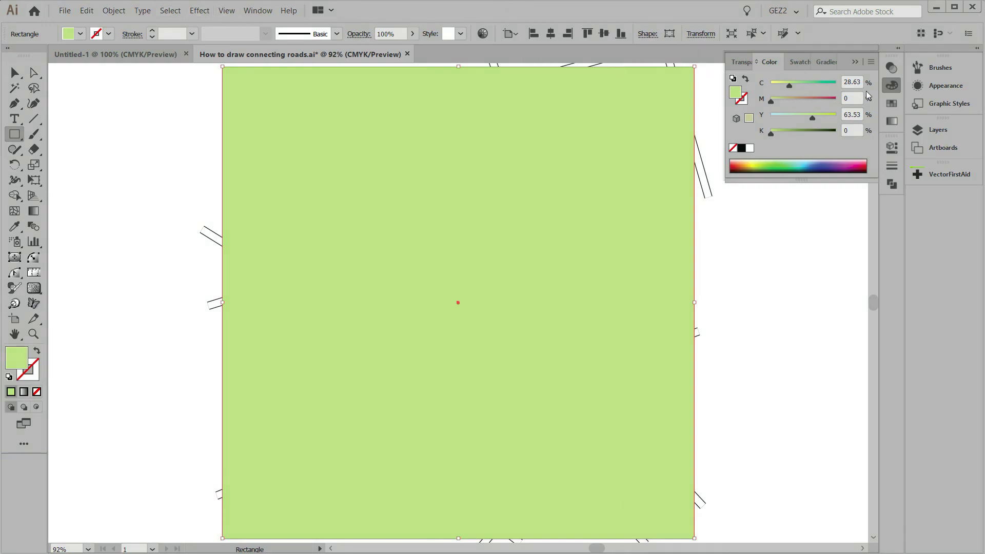
{"action": "left_click", "coordinate": [918, 128]}
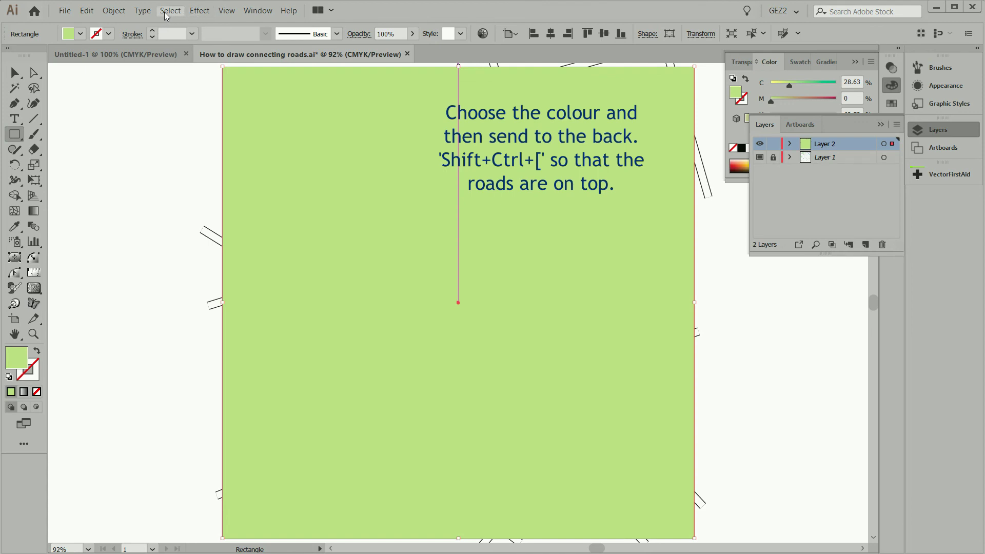
Step: Send the green square to the back, then copy it and Paste in Place on top
{"action": "left_click", "coordinate": [123, 13]}
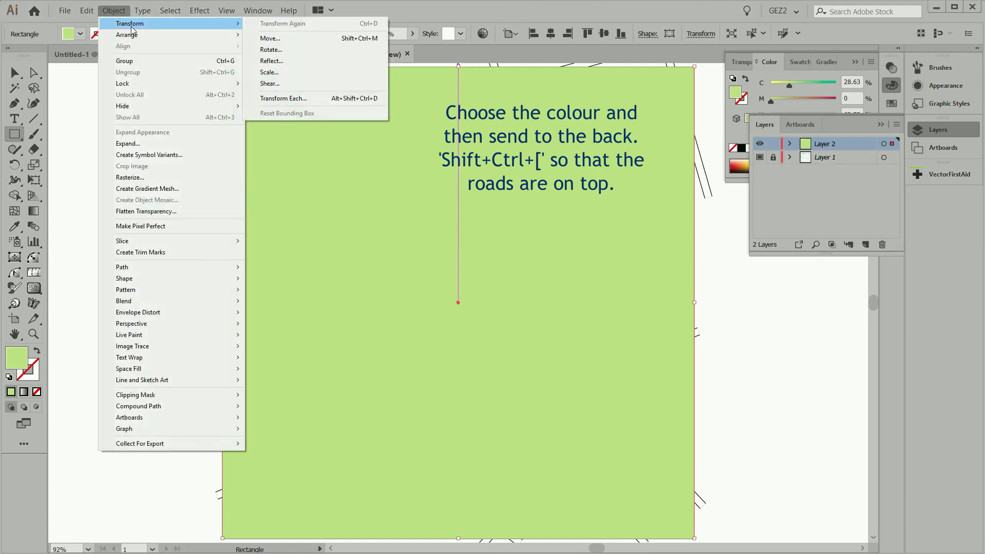
{"action": "mouse_move", "coordinate": [127, 35]}
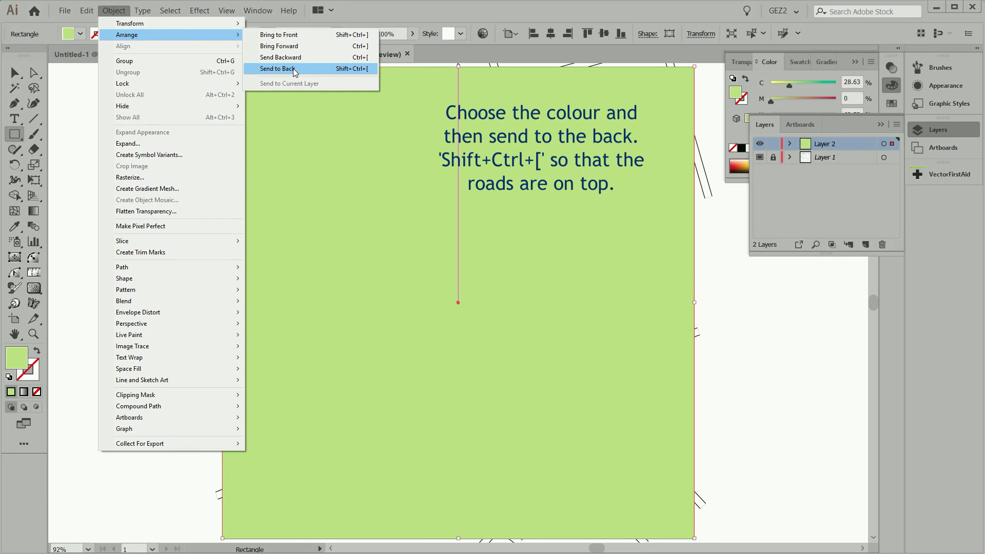
{"action": "left_click", "coordinate": [295, 70]}
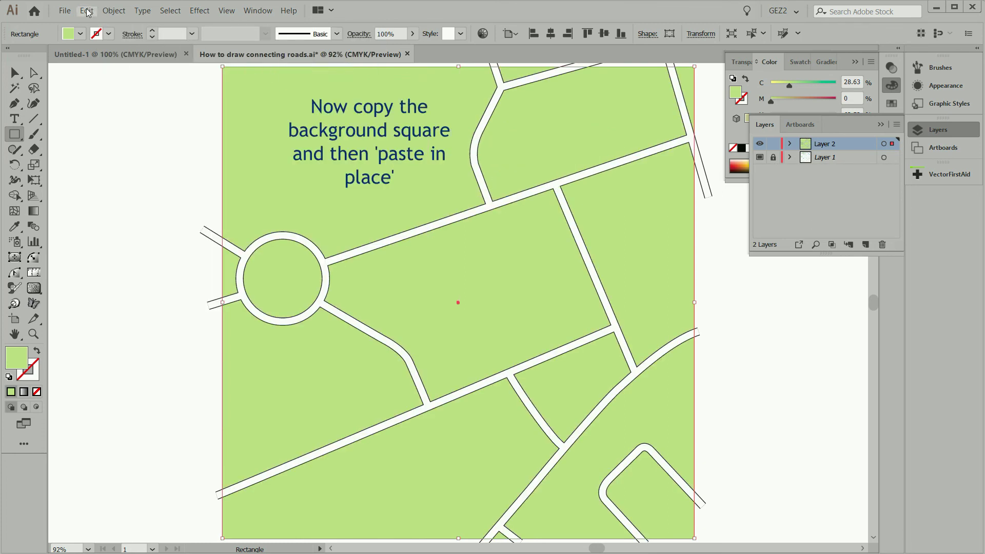
{"action": "left_click", "coordinate": [87, 11]}
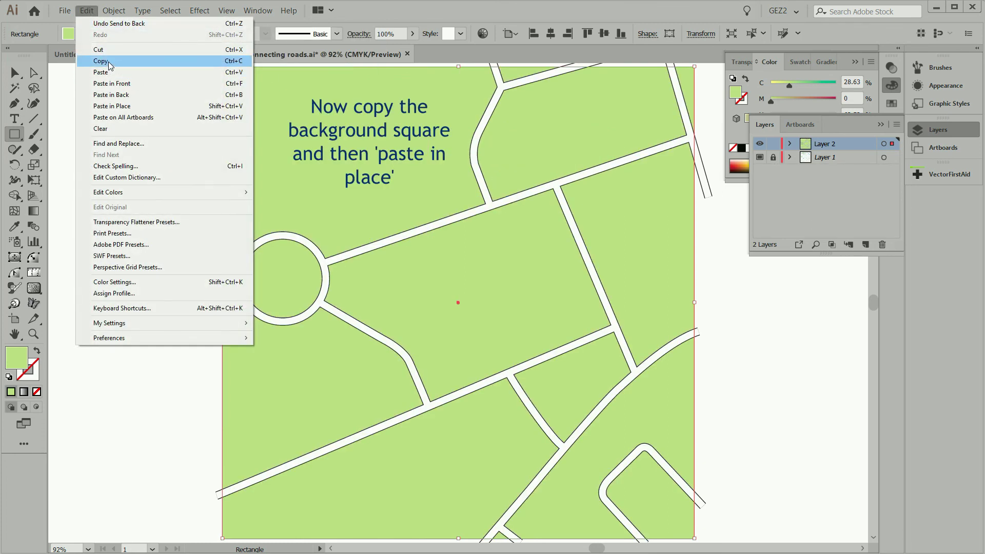
{"action": "left_click", "coordinate": [109, 65]}
{"action": "left_click", "coordinate": [87, 11]}
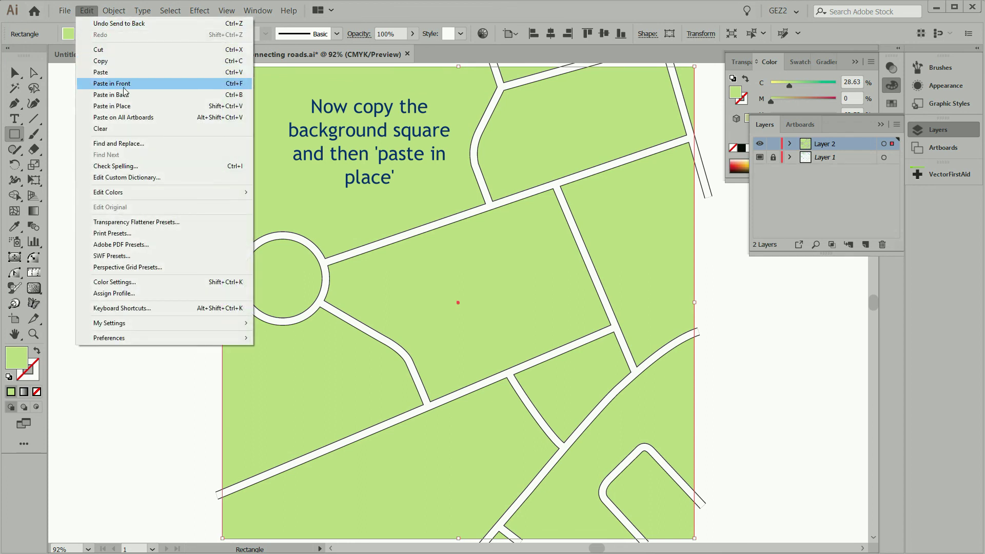
{"action": "left_click", "coordinate": [133, 106]}
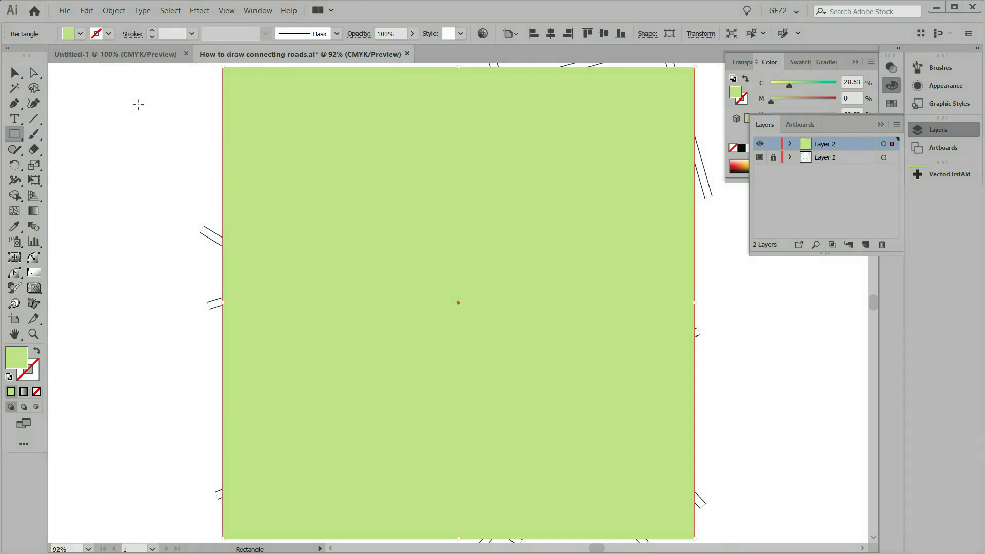
Step: Select everything and make a clipping mask from the top green square
{"action": "left_click", "coordinate": [170, 13]}
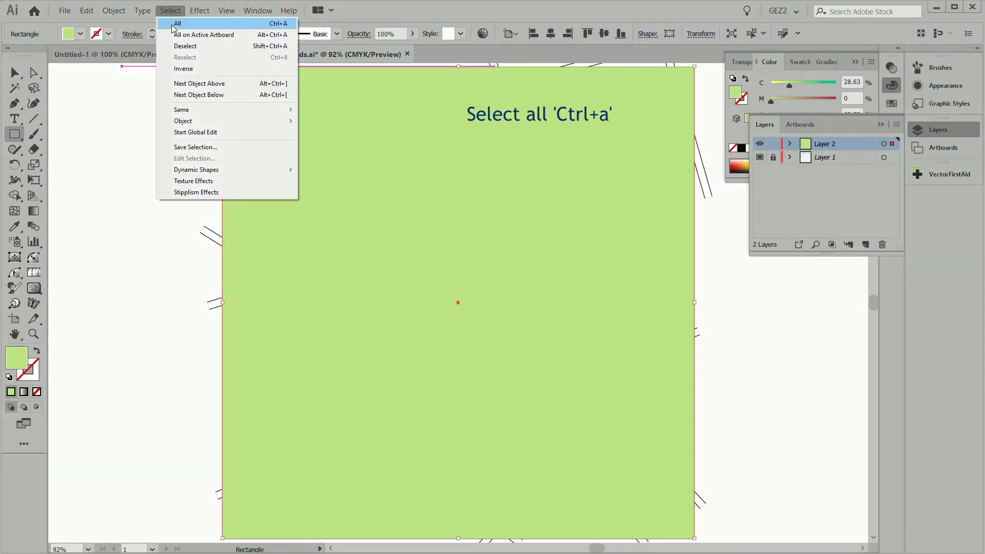
{"action": "left_click", "coordinate": [178, 25]}
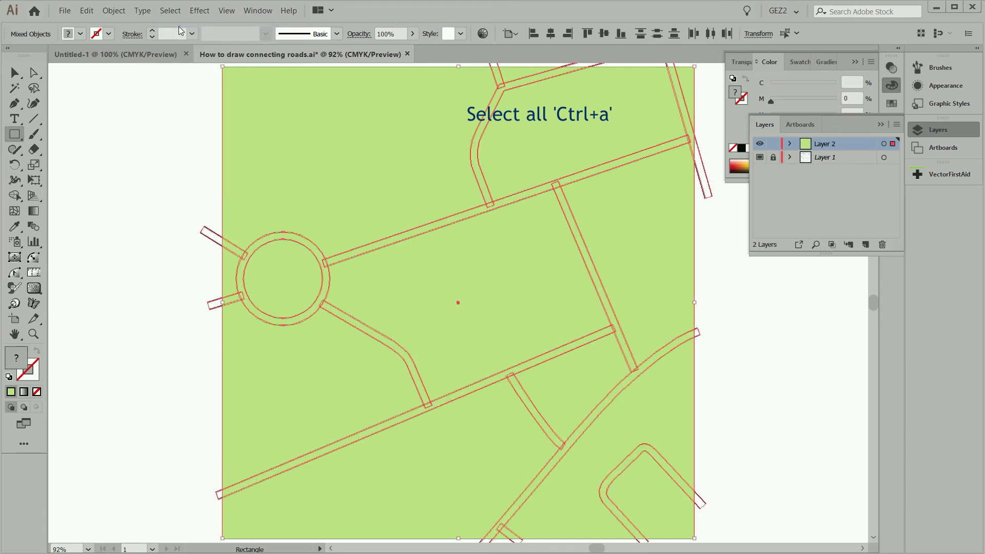
{"action": "left_click", "coordinate": [114, 11]}
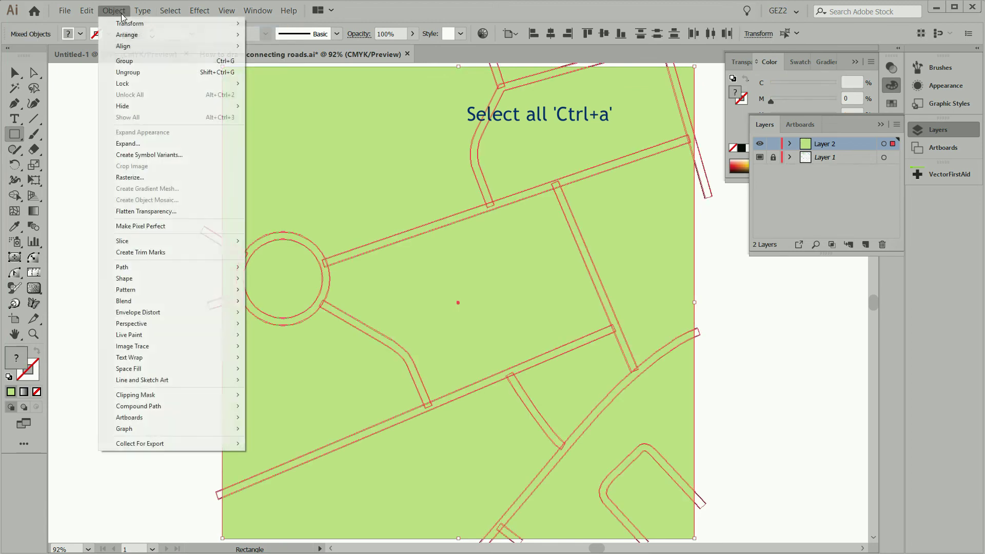
{"action": "mouse_move", "coordinate": [136, 395]}
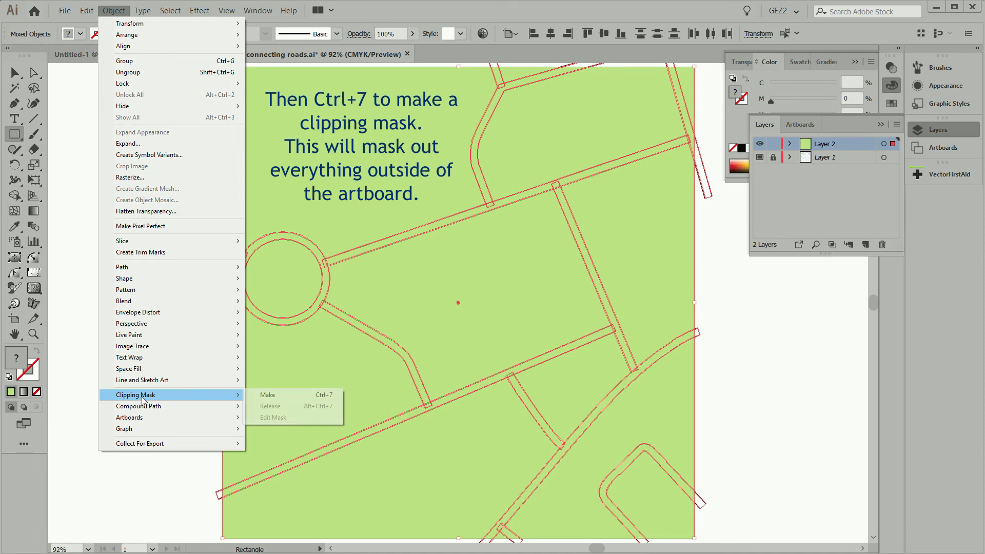
{"action": "left_click", "coordinate": [262, 395]}
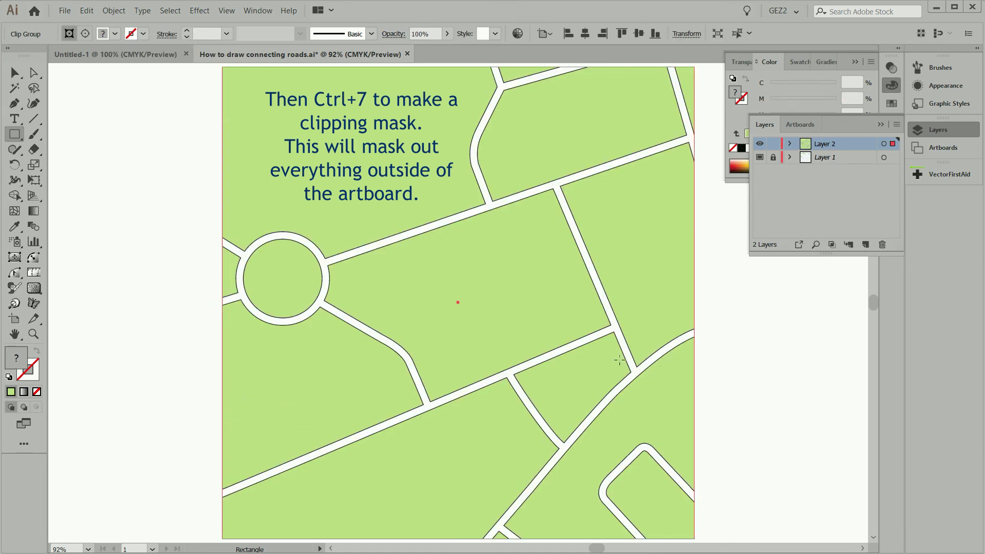
{"action": "left_click", "coordinate": [795, 393], "text": "ctrl"}
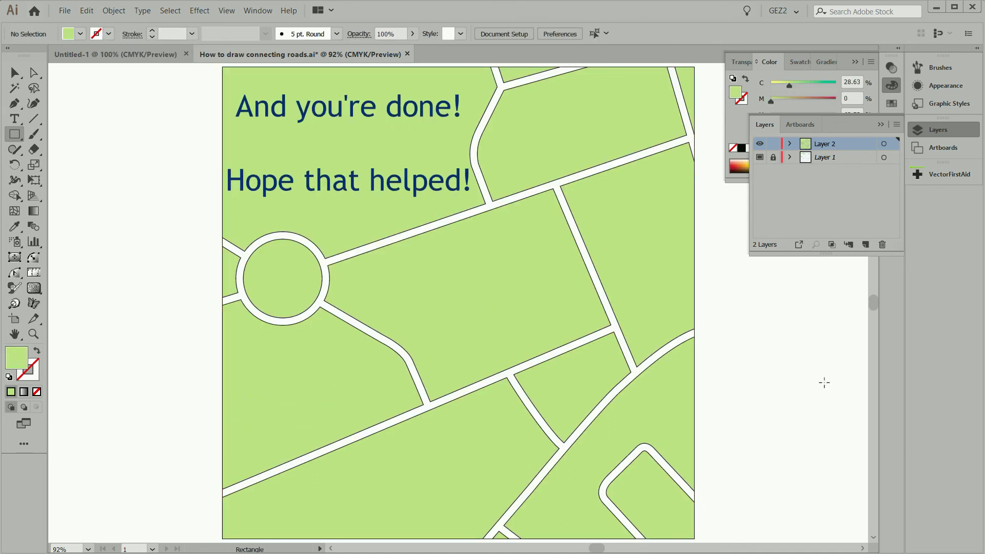